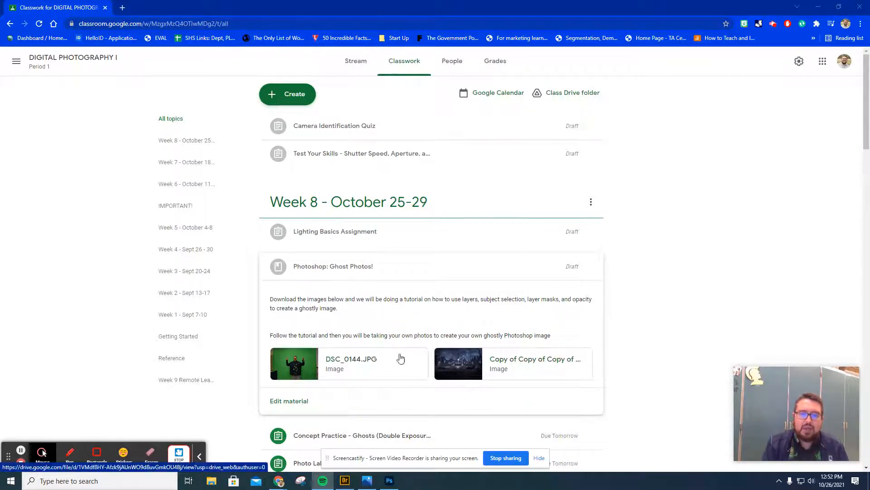
# Open the DSC_0144.JPG attachment of the Ghost Photos material in its own window and download it
pyautogui.click(352, 361)
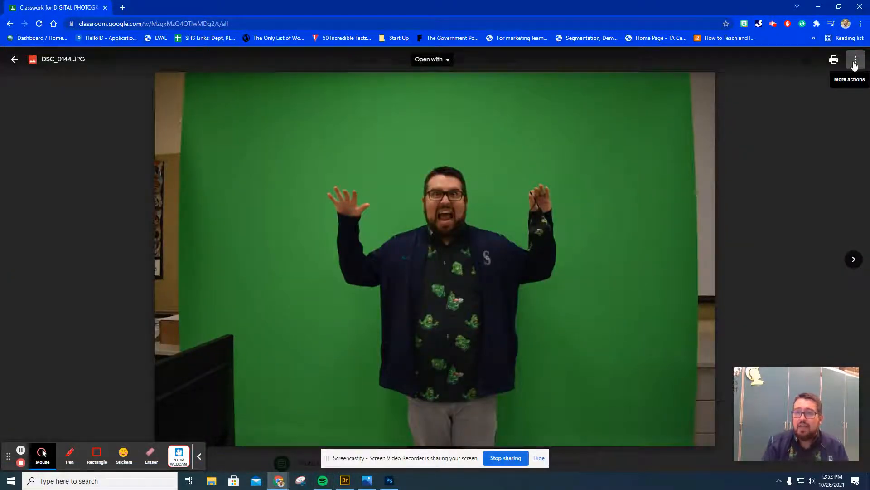
pyautogui.click(855, 66)
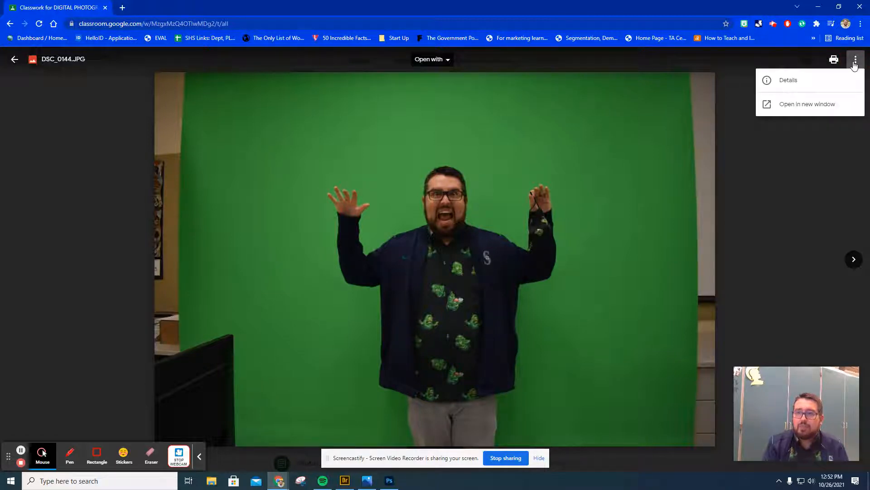
pyautogui.click(805, 109)
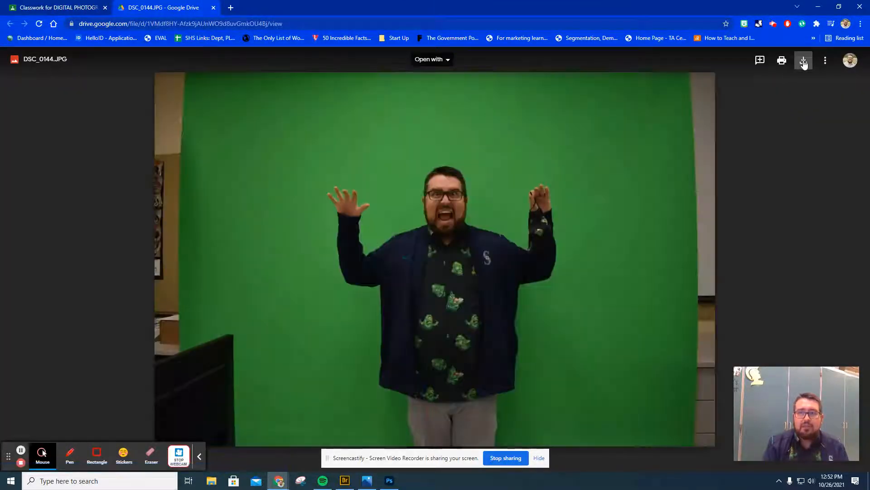
pyautogui.click(804, 62)
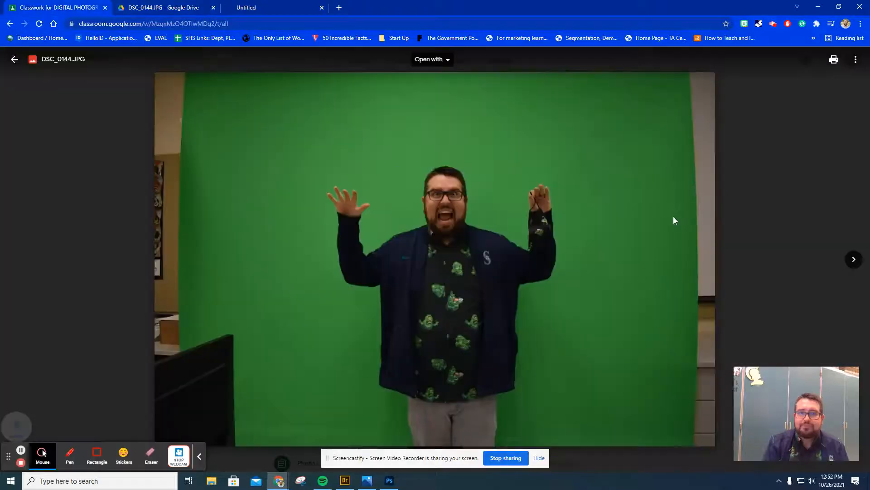
# Open the material's second attachment, the graveyard background image, in its own window and download it
pyautogui.click(855, 261)
pyautogui.click(856, 60)
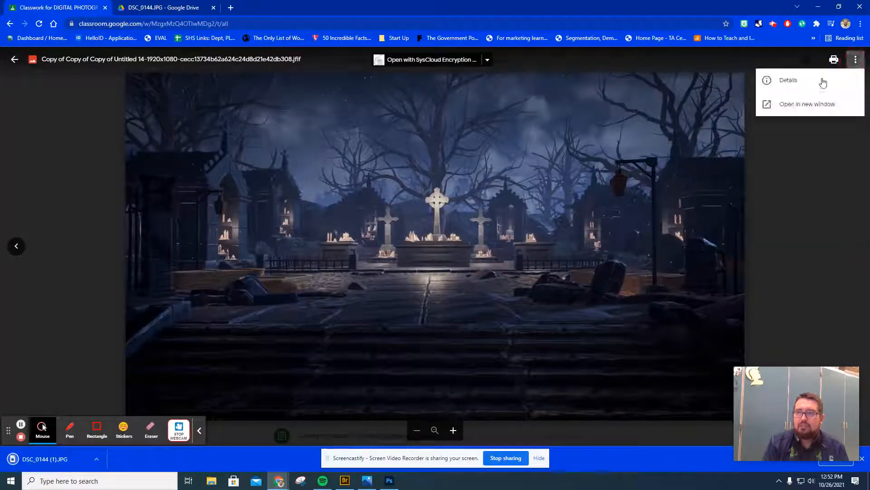
pyautogui.click(804, 108)
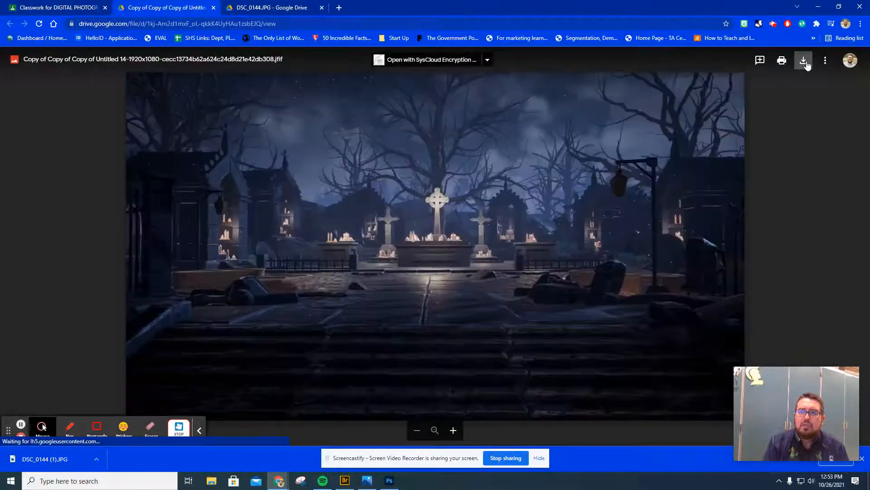
pyautogui.click(804, 61)
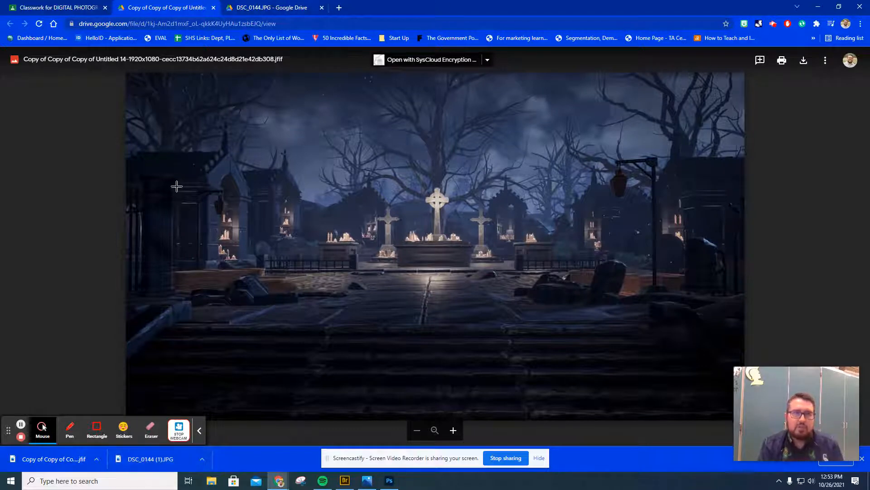
# Switch to Photoshop and open the newly downloaded graveyard image from the Downloads folder
pyautogui.click(391, 484)
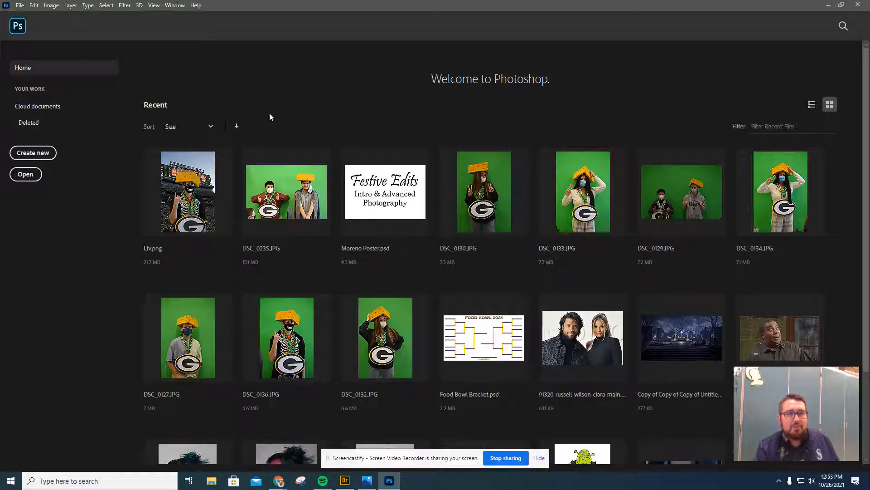
pyautogui.click(25, 175)
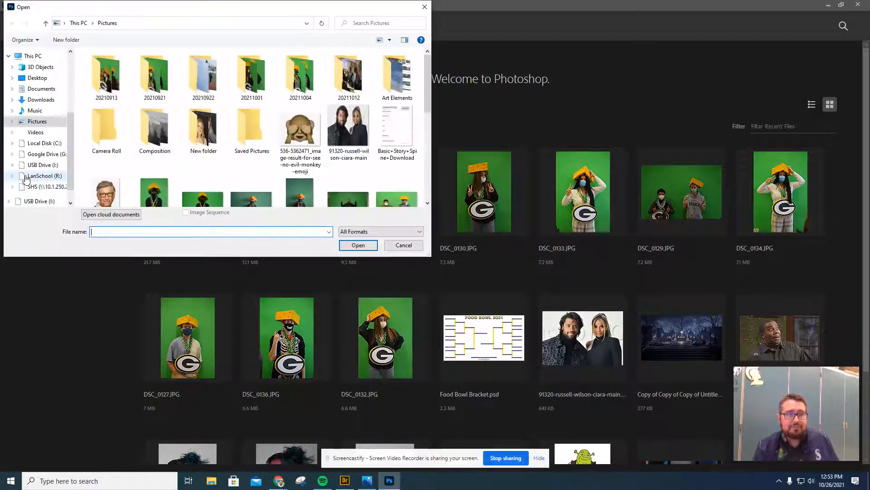
pyautogui.click(48, 101)
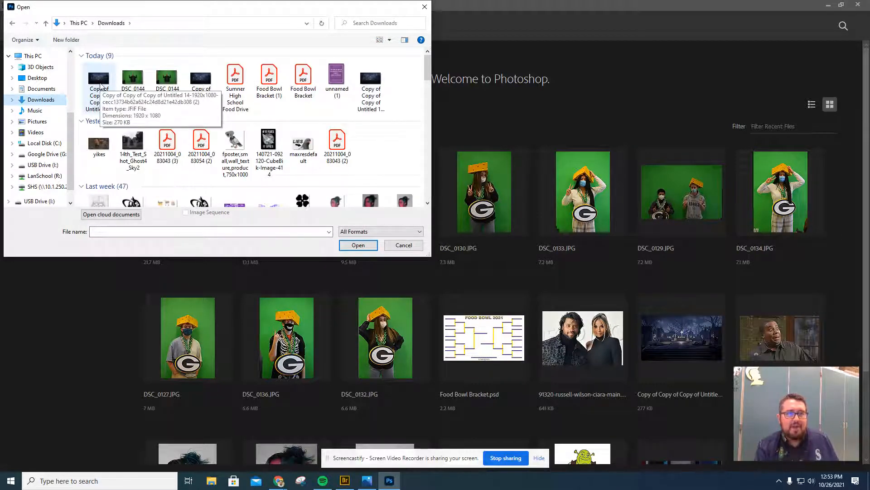
pyautogui.doubleClick(100, 83)
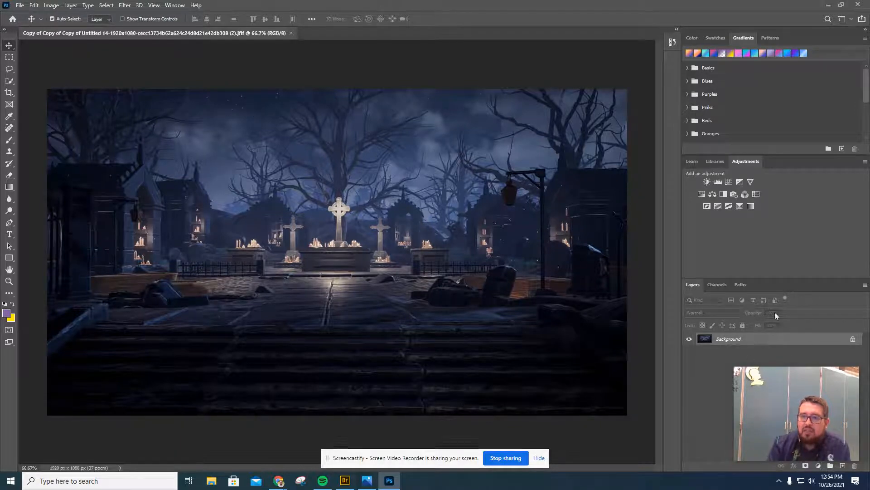
pyautogui.moveTo(812, 377)
pyautogui.moveTo(812, 374); pyautogui.dragTo(815, 32)
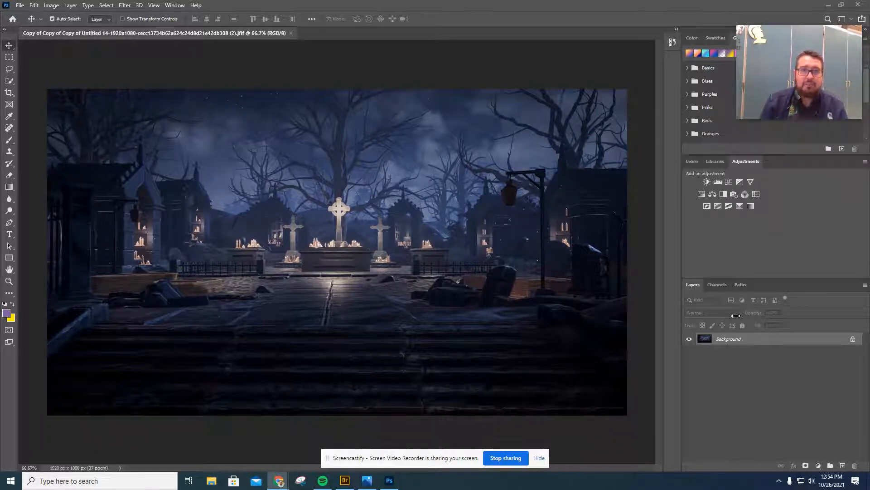
pyautogui.click(744, 340)
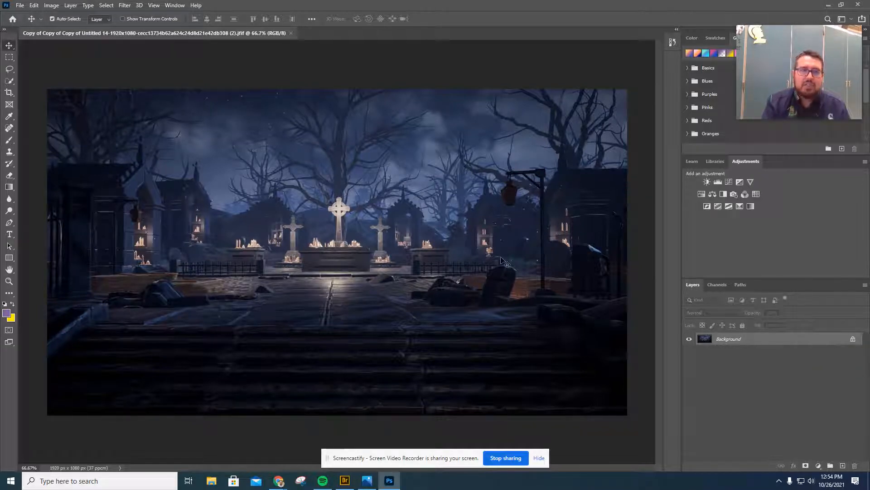
# Place the DSC_0144 photo from Downloads as an embedded image over the graveyard, scaled to about 86%
pyautogui.click(21, 6)
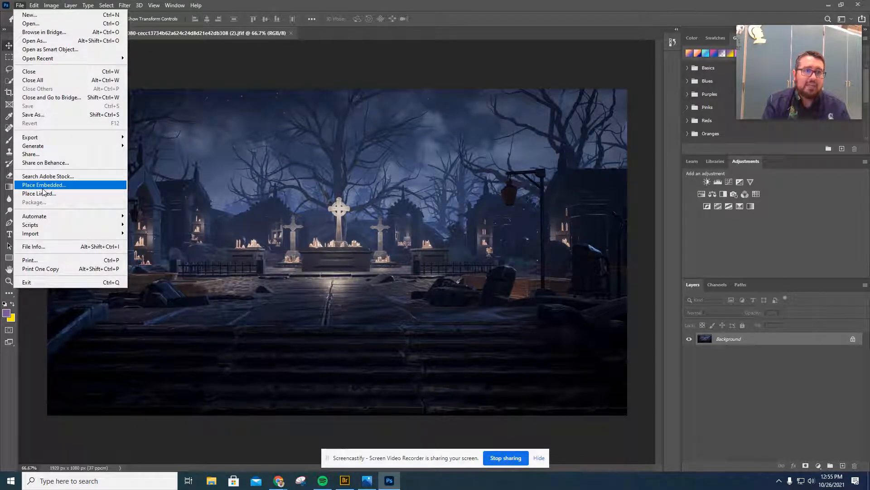
pyautogui.click(43, 186)
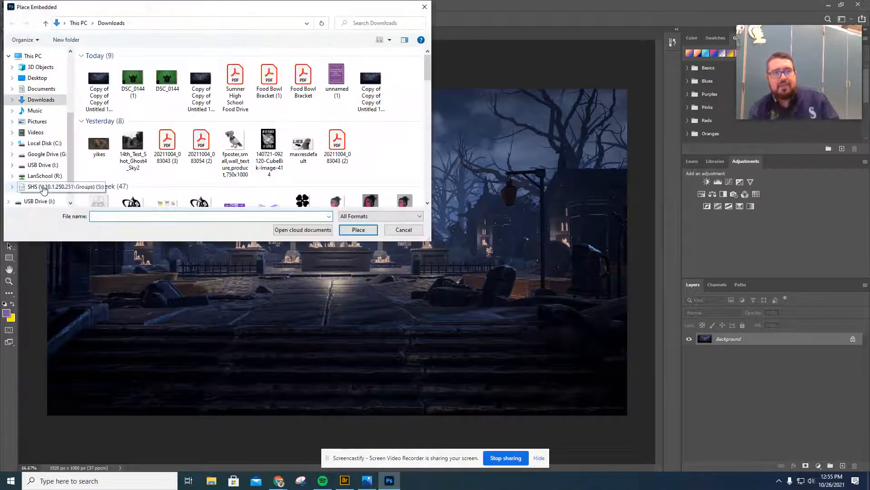
pyautogui.doubleClick(168, 80)
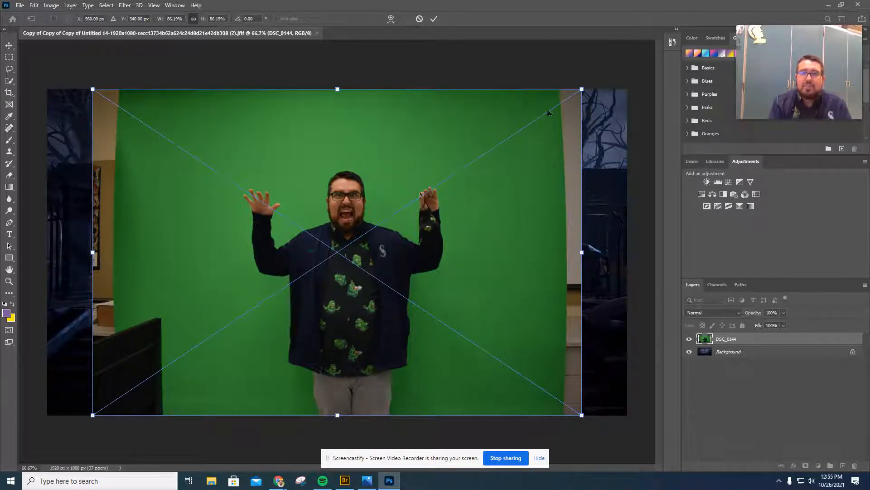
pyautogui.moveTo(582, 91)
pyautogui.mouseDown()
pyautogui.moveTo(491, 151)
pyautogui.moveTo(582, 88)
pyautogui.mouseUp()
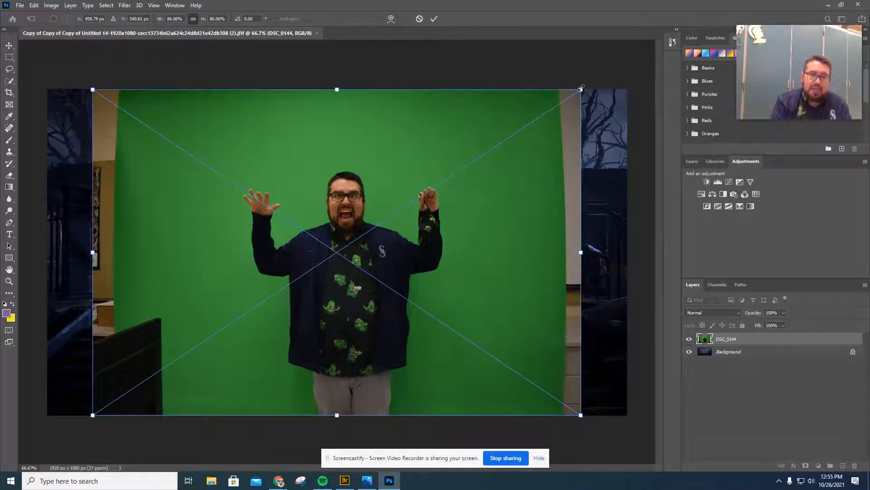
pyautogui.press('Return')
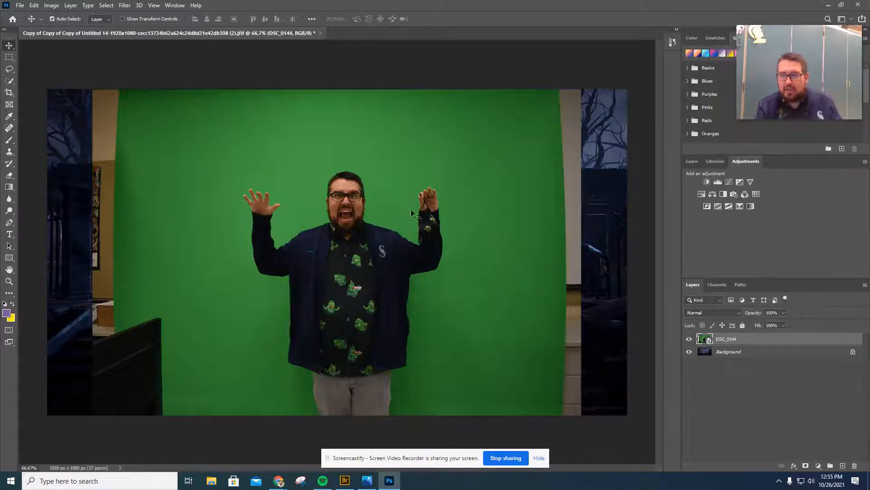
# Rename the DSC_0144 layer to the pictured person's surname followed by "Ghost", and shift the photo slightly to the left
pyautogui.doubleClick(731, 340)
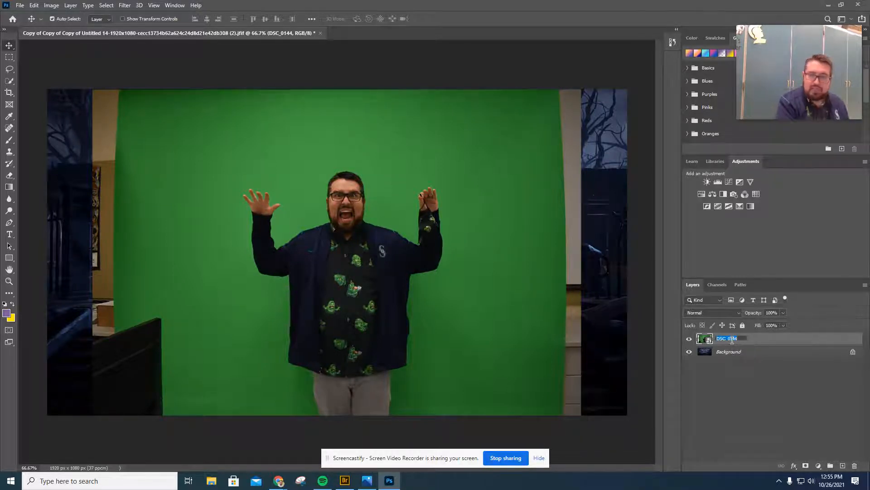
pyautogui.write('Kern Ghost')
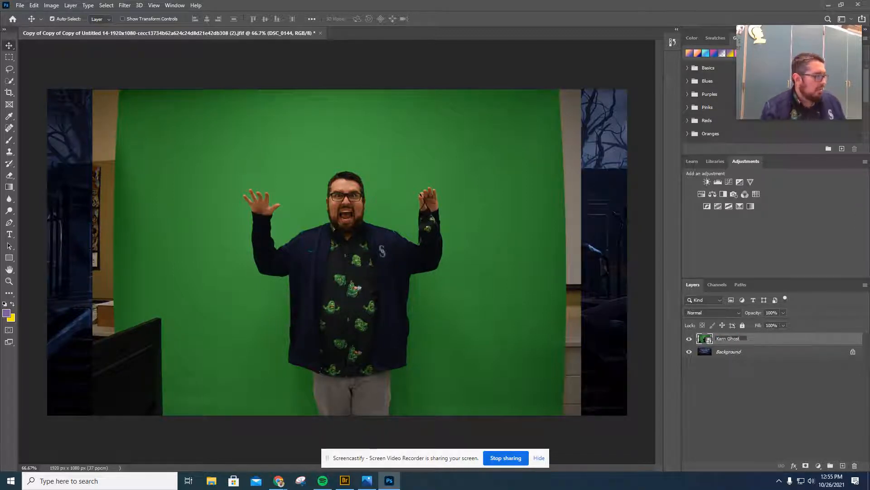
pyautogui.click(766, 394)
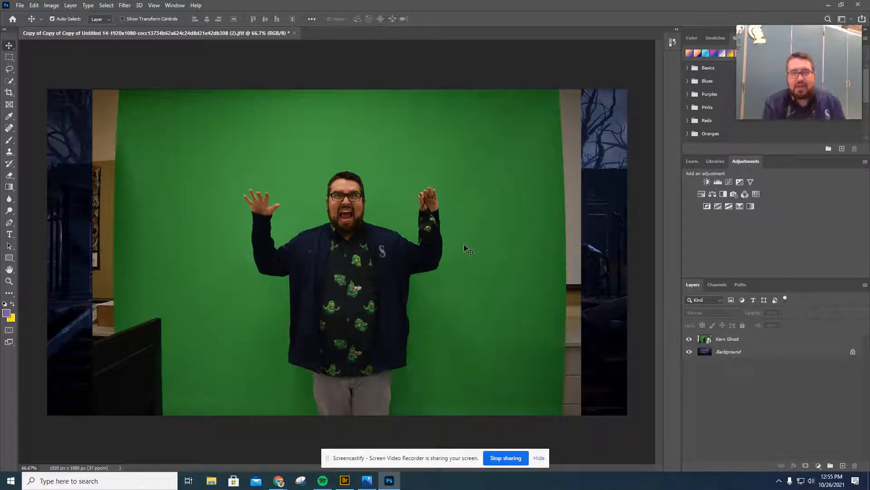
pyautogui.moveTo(419, 149); pyautogui.dragTo(417, 167)
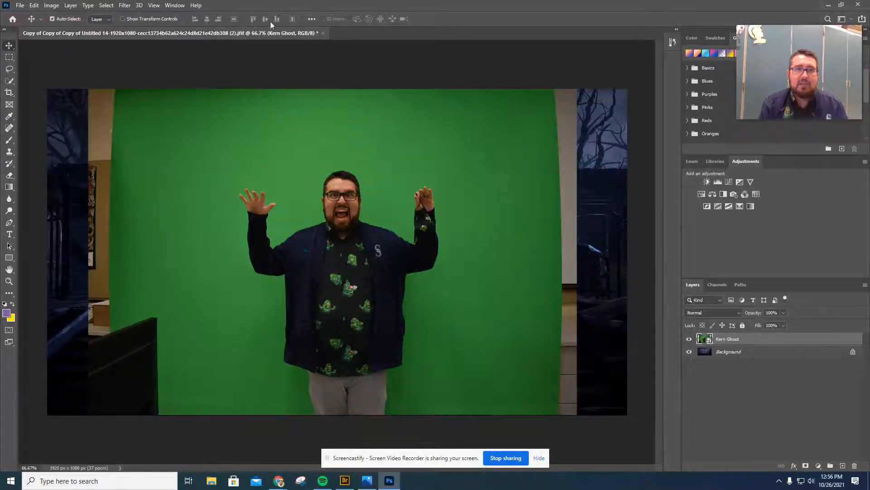
# Select the man in the green-screen photo with the Quick Selection tool's Select Subject option
pyautogui.click(9, 81)
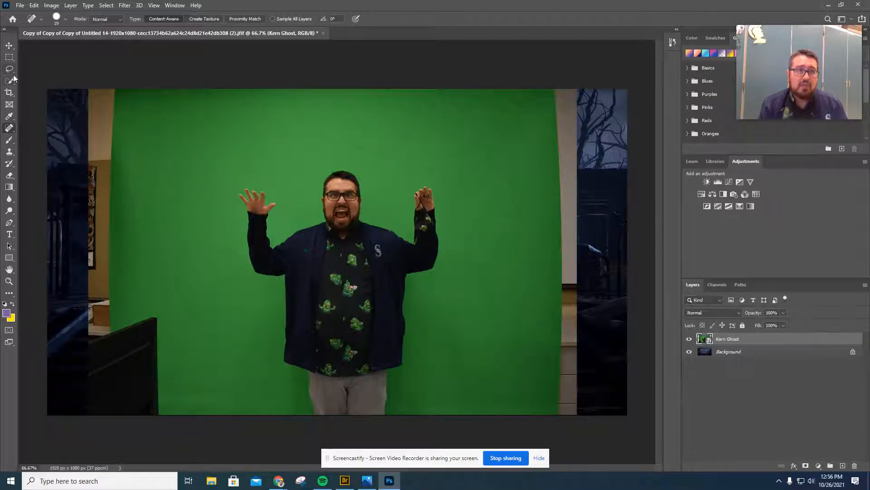
pyautogui.click(9, 69)
pyautogui.click(13, 82)
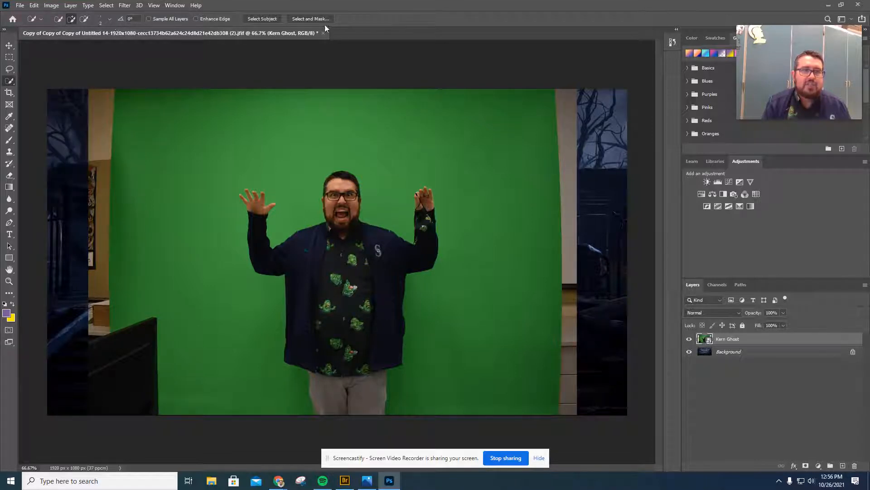
pyautogui.click(304, 20)
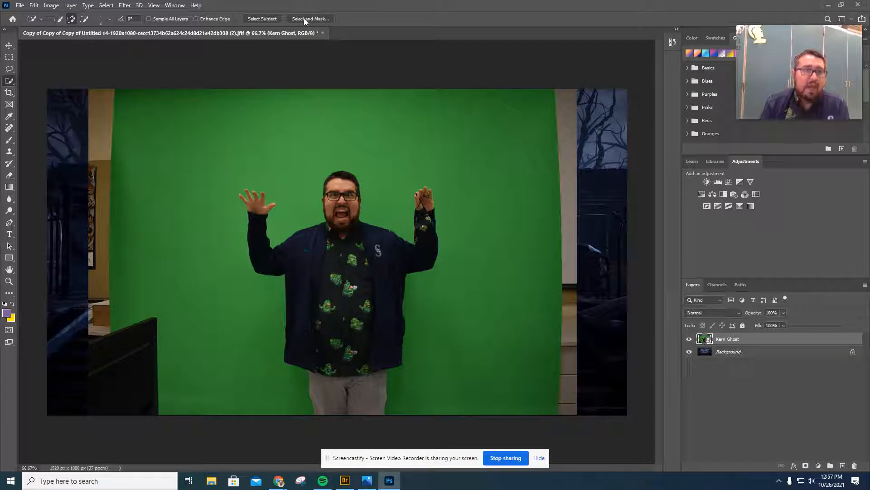
pyautogui.click(262, 20)
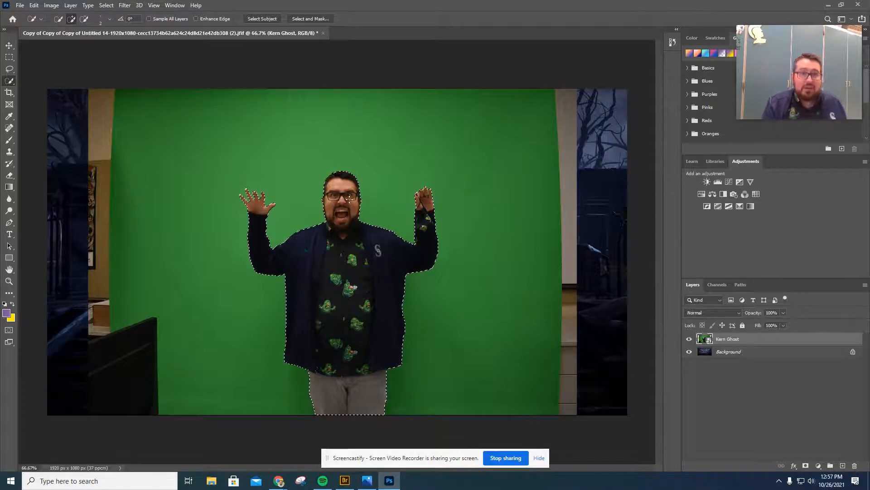
# Add the missing upper edge of the ear beside the glasses' green-tinted arm to the subject selection
pyautogui.press('alt')
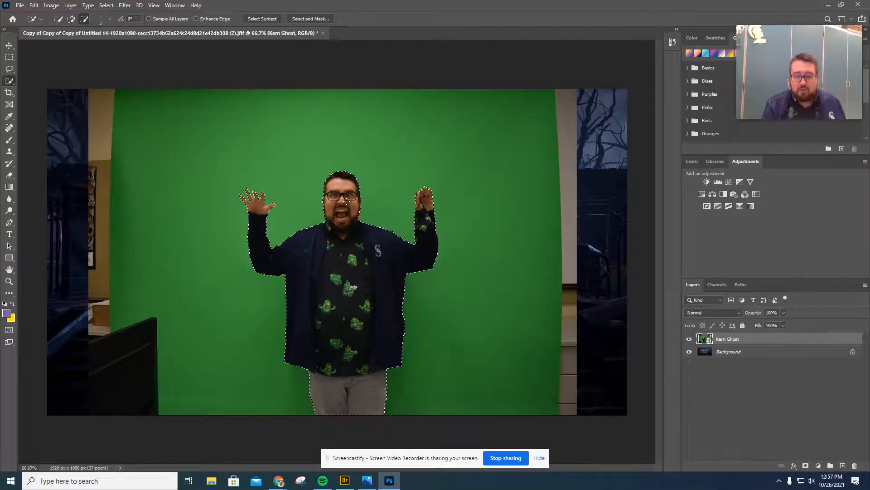
pyautogui.scroll(5, 347, 202)
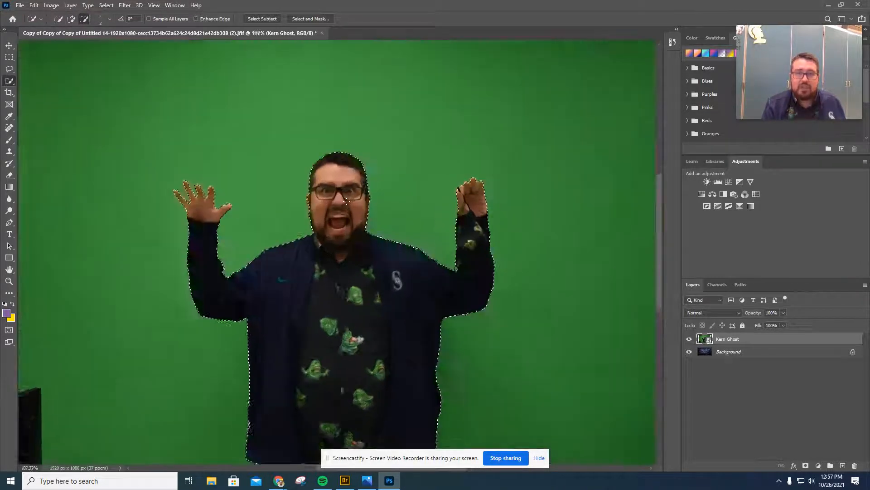
pyautogui.scroll(2, 346, 202)
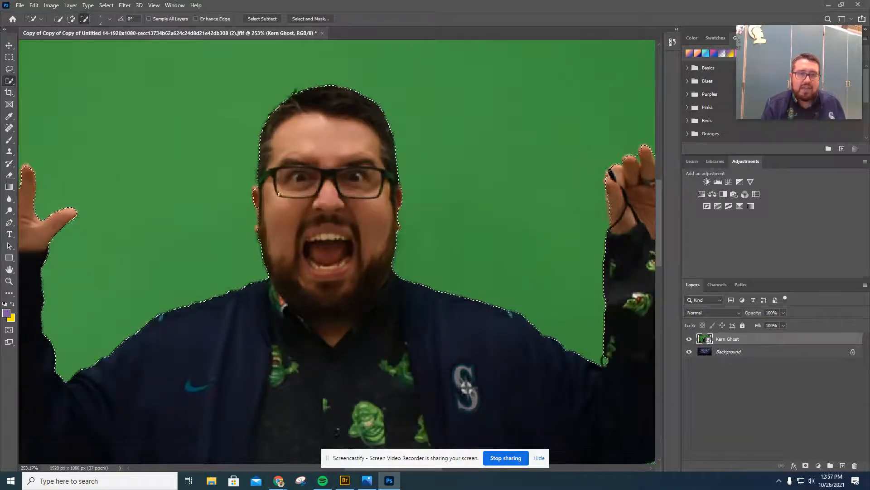
pyautogui.scroll(2, 278, 194)
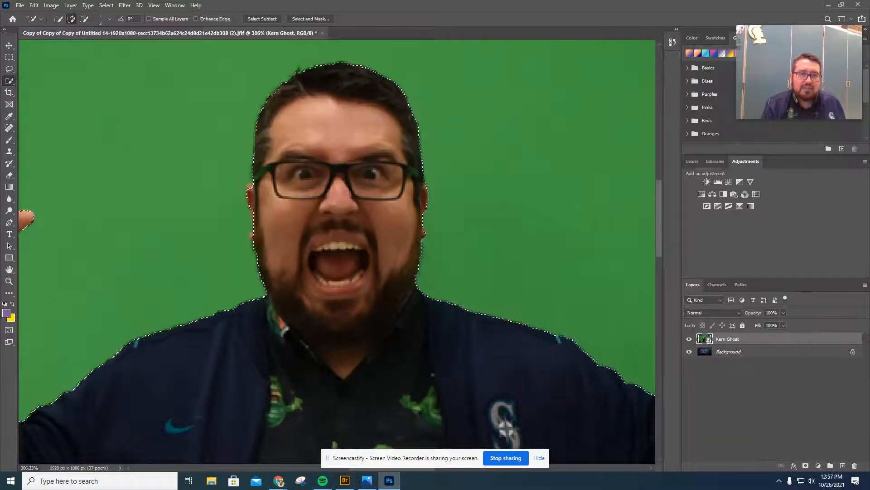
pyautogui.scroll(2, 249, 186)
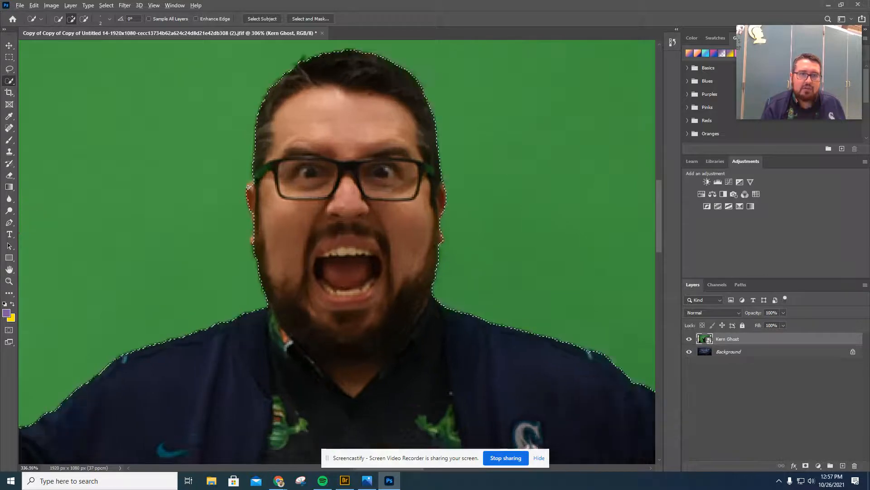
pyautogui.scroll(3, 250, 186)
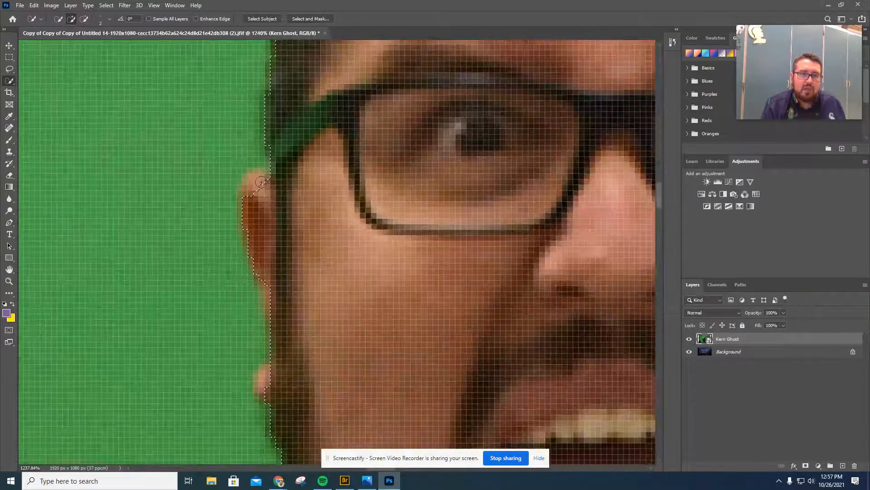
pyautogui.click(260, 181)
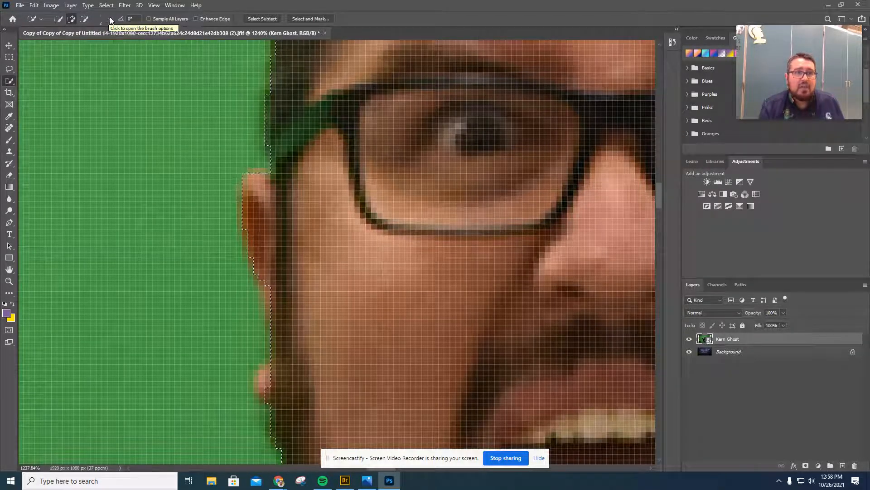
# Set the Quick Selection brush size to 3 px
pyautogui.click(110, 19)
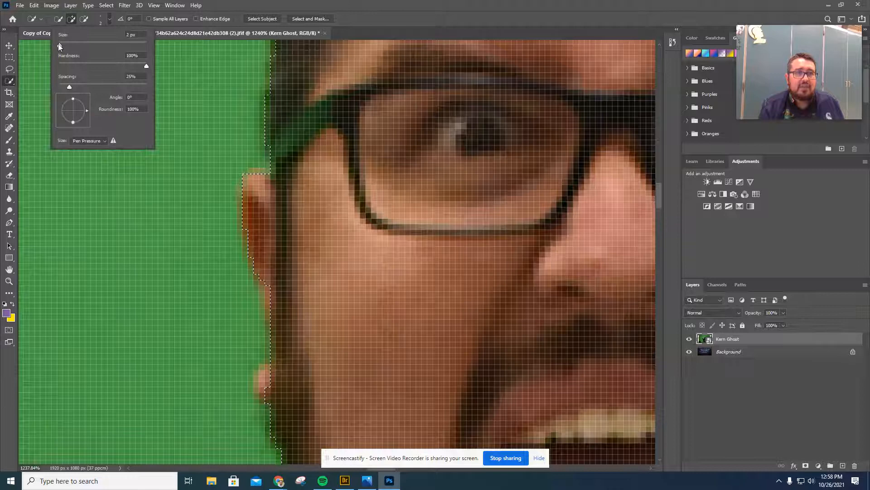
pyautogui.moveTo(59, 44); pyautogui.dragTo(75, 45)
pyautogui.moveTo(121, 45); pyautogui.dragTo(122, 45)
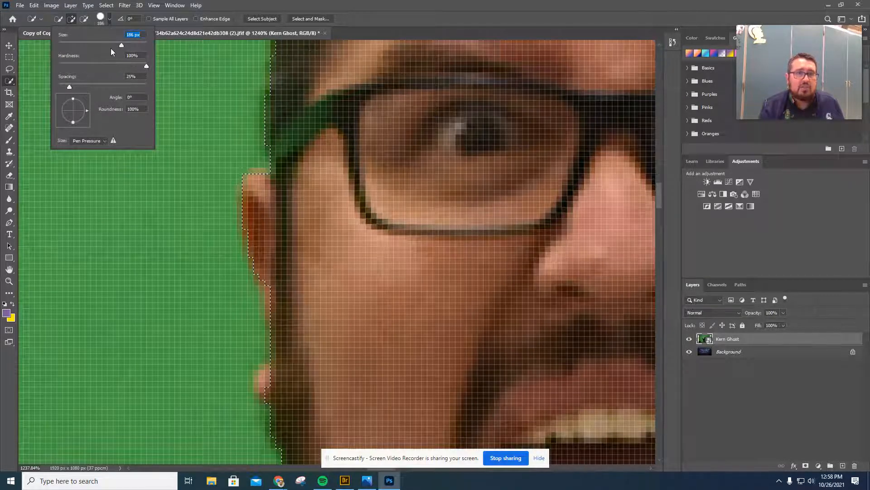
pyautogui.moveTo(59, 47); pyautogui.dragTo(60, 47)
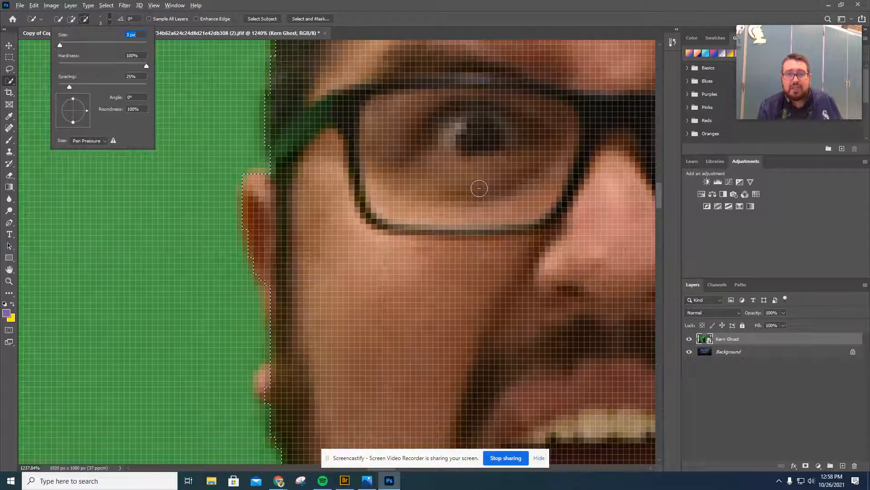
pyautogui.click(109, 20)
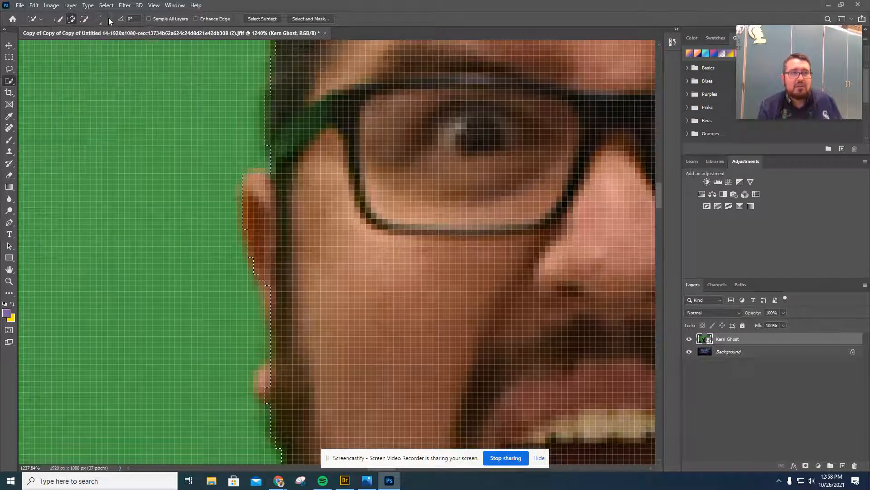
# Subtract the green area at the top of the gap between the ring finger and little finger from the subject selection
pyautogui.scroll(-6, 344, 180)
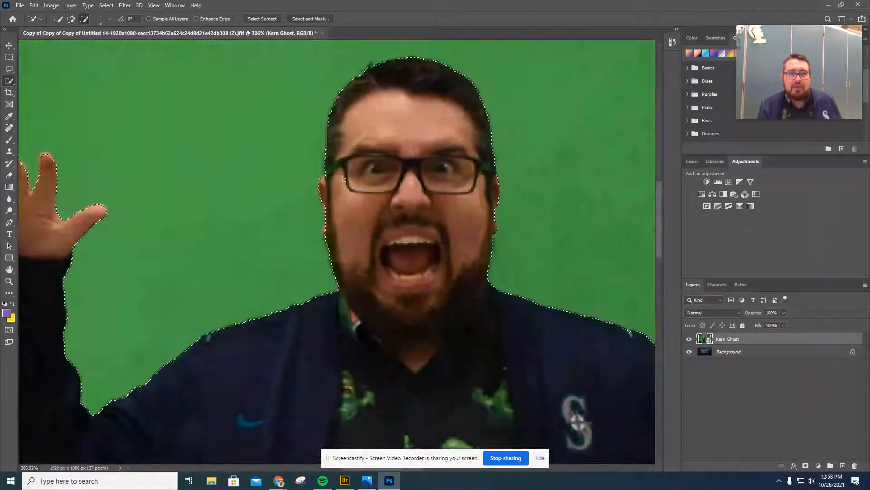
pyautogui.scroll(-6, 344, 180)
pyautogui.scroll(5, 611, 164)
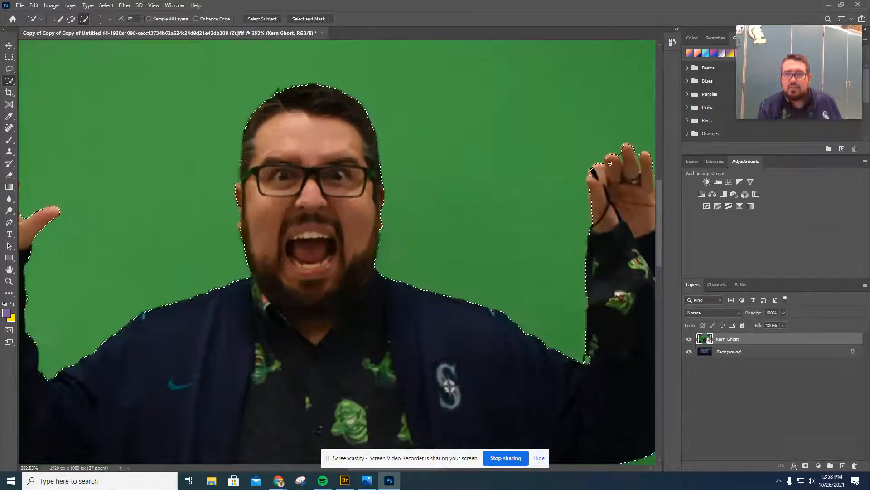
pyautogui.scroll(5, 610, 163)
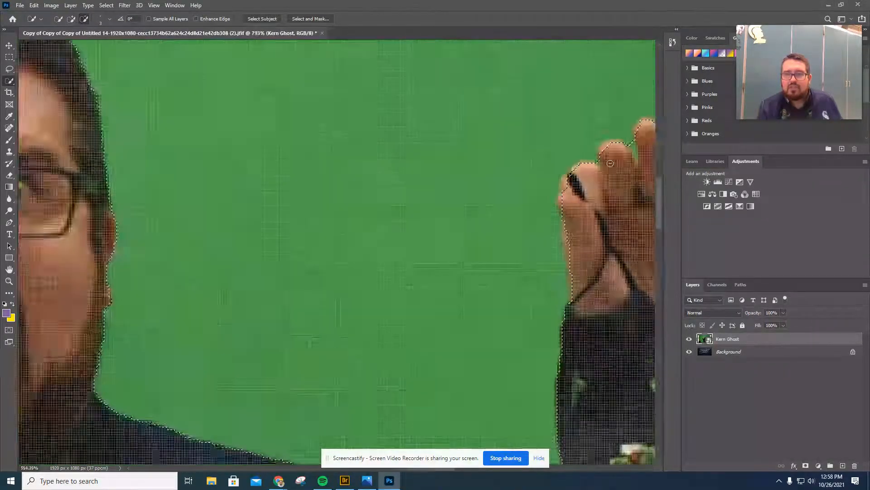
pyautogui.scroll(-5, 610, 163)
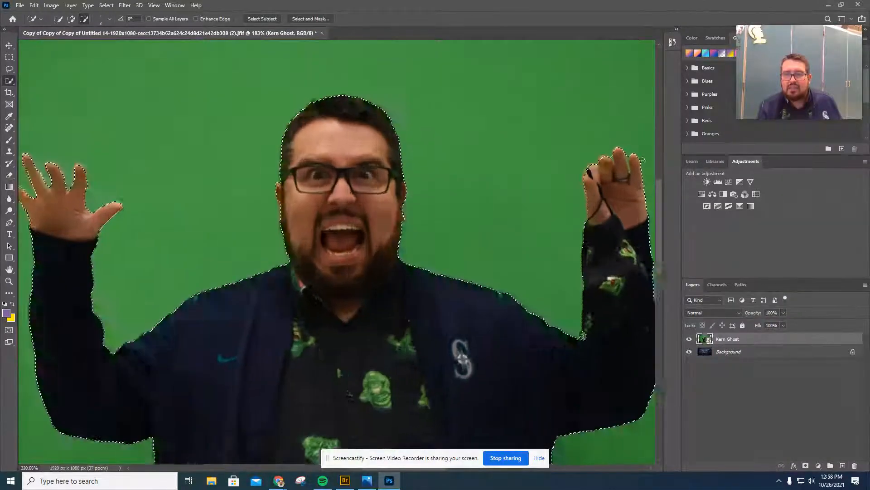
pyautogui.scroll(8, 643, 159)
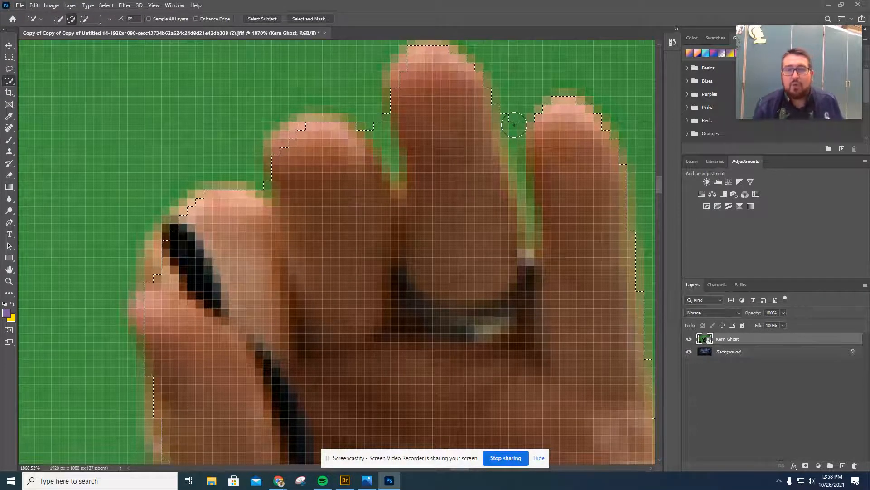
pyautogui.press('alt')
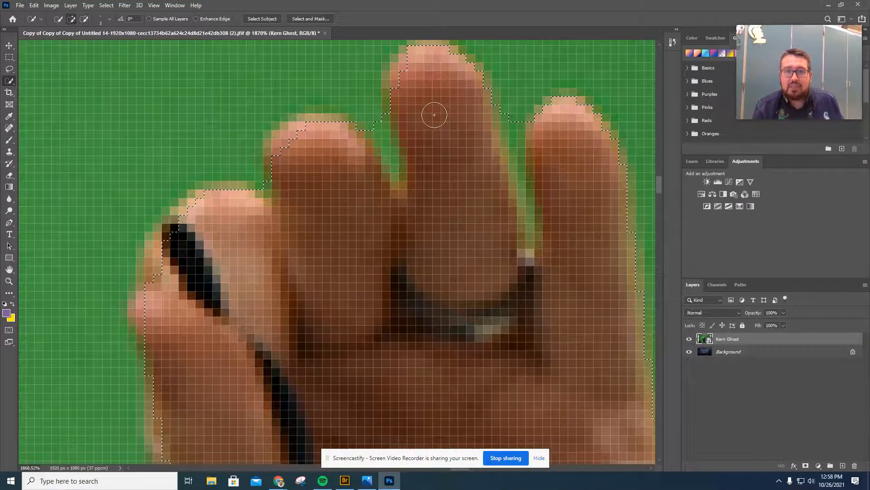
pyautogui.press('alt')
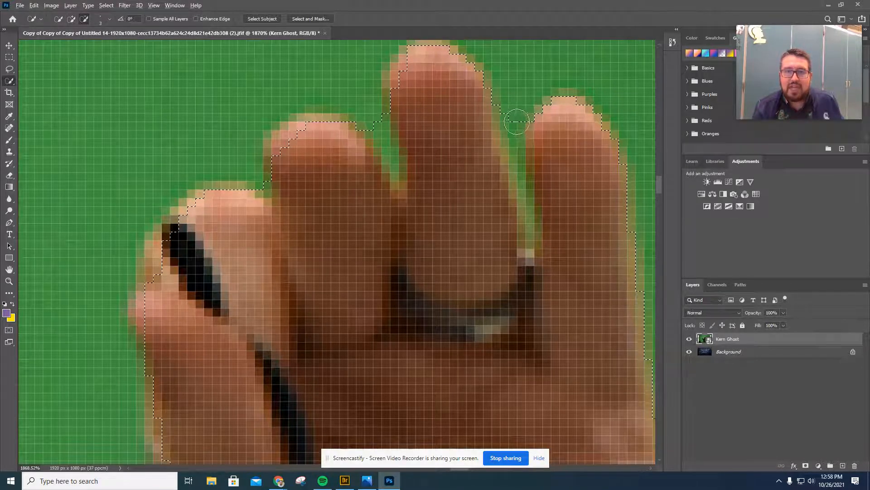
pyautogui.keyDown('alt'); pyautogui.click(514, 121); pyautogui.keyUp('alt')
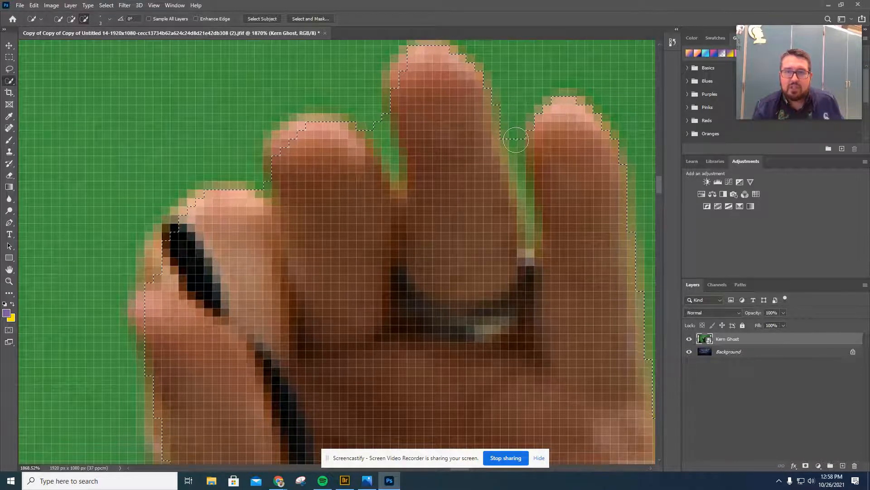
# Reduce the selection brush to 1 px and subtract the narrow green gaps on both sides of the ring finger
pyautogui.click(110, 19)
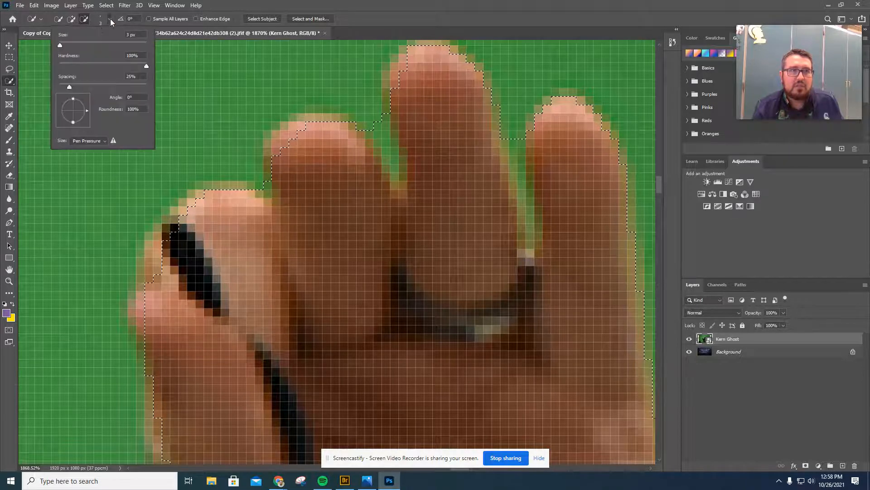
pyautogui.moveTo(61, 45); pyautogui.dragTo(54, 48)
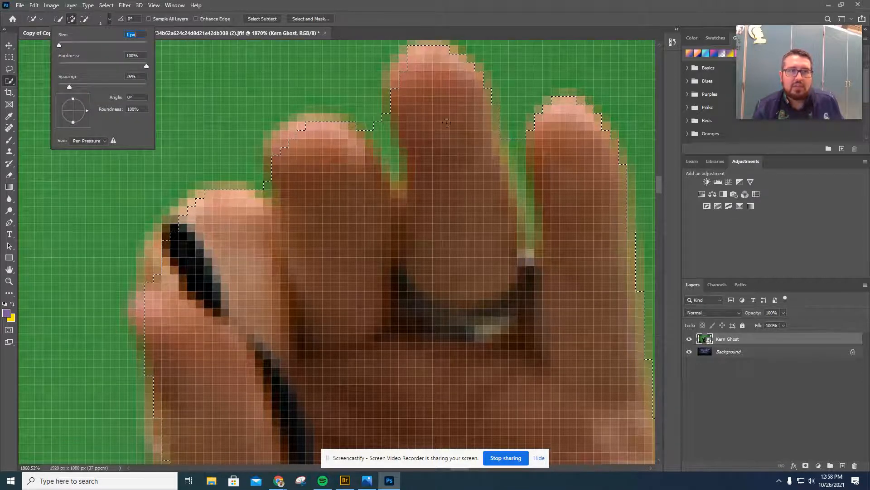
pyautogui.click(514, 140)
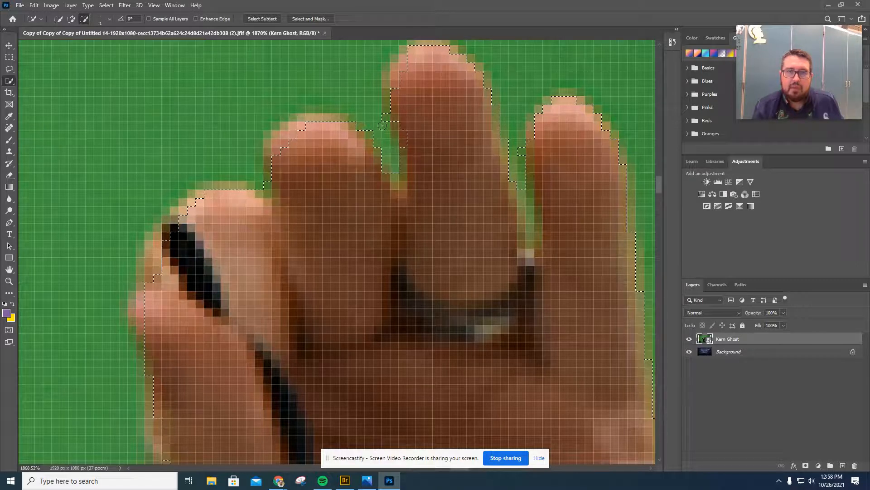
pyautogui.click(399, 119)
pyautogui.press('alt')
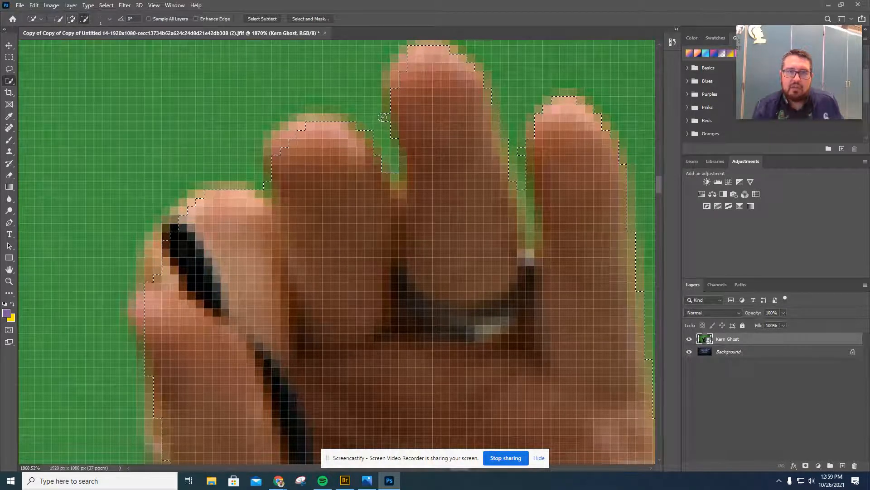
pyautogui.moveTo(396, 129); pyautogui.dragTo(399, 158)
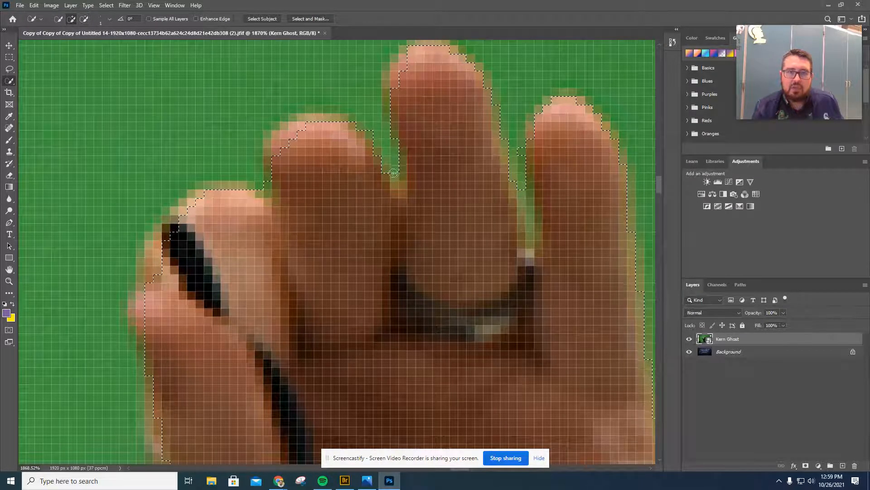
pyautogui.press('alt')
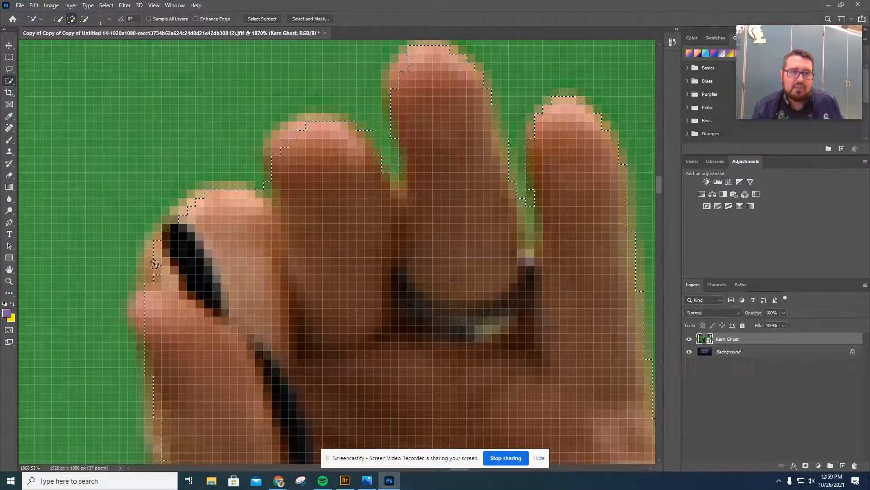
# Examine the selection outline around the man's jacket, raised arms, hands and full figure for remaining errors
pyautogui.scroll(-10, 519, 317)
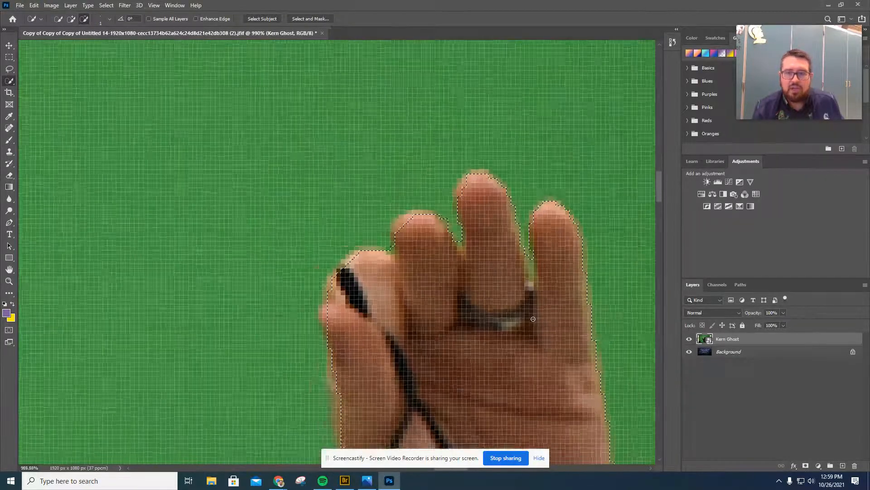
pyautogui.scroll(-5, 531, 319)
pyautogui.scroll(4, 330, 291)
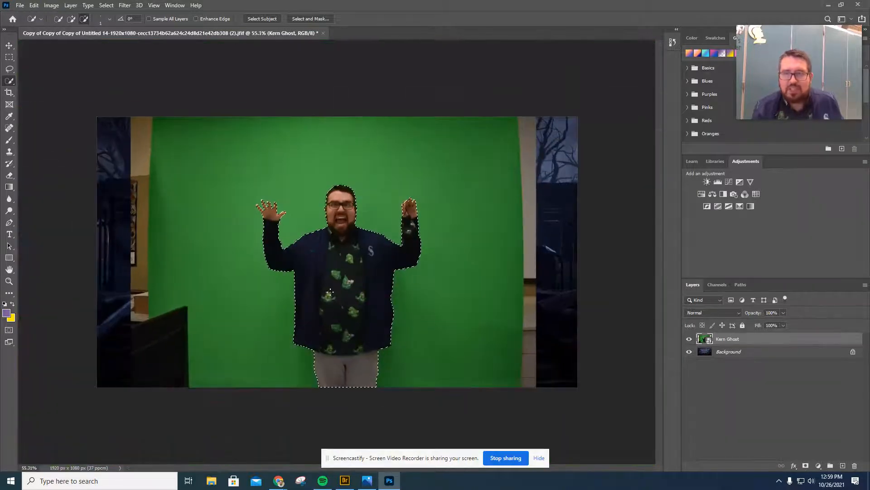
pyautogui.scroll(5, 330, 292)
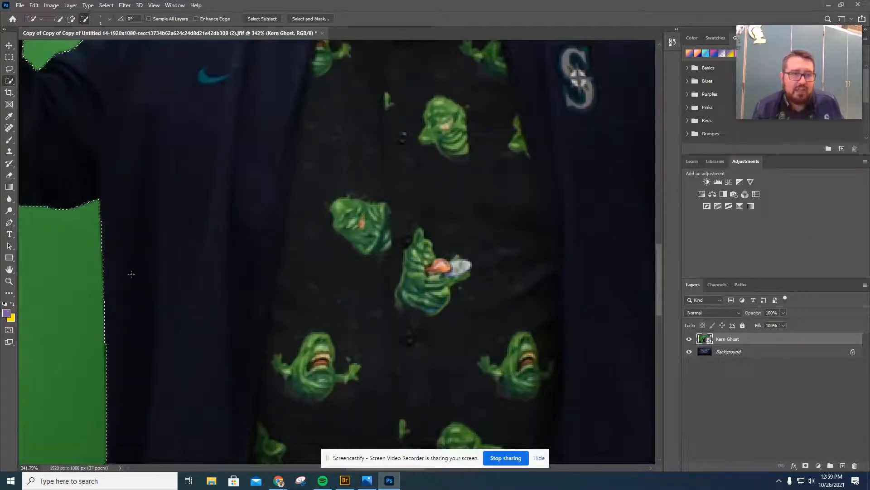
pyautogui.scroll(-3, 136, 277)
pyautogui.scroll(-3, 136, 277)
pyautogui.scroll(7, 287, 212)
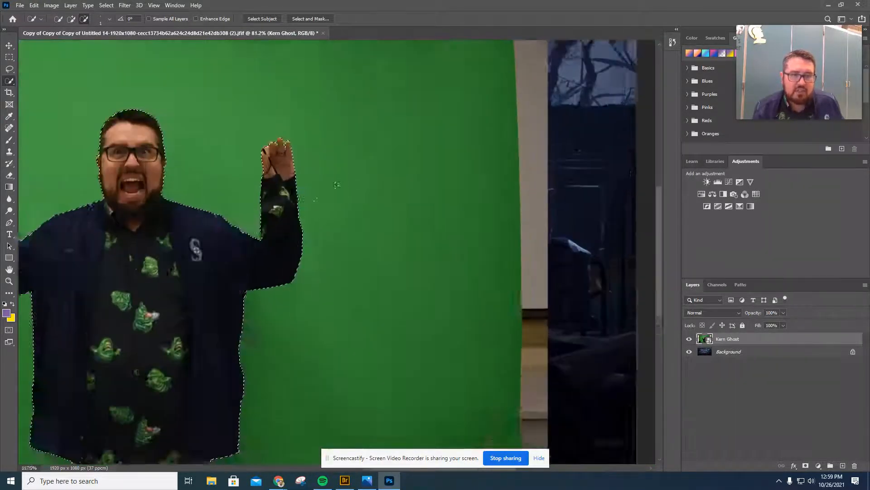
pyautogui.scroll(-10, 288, 211)
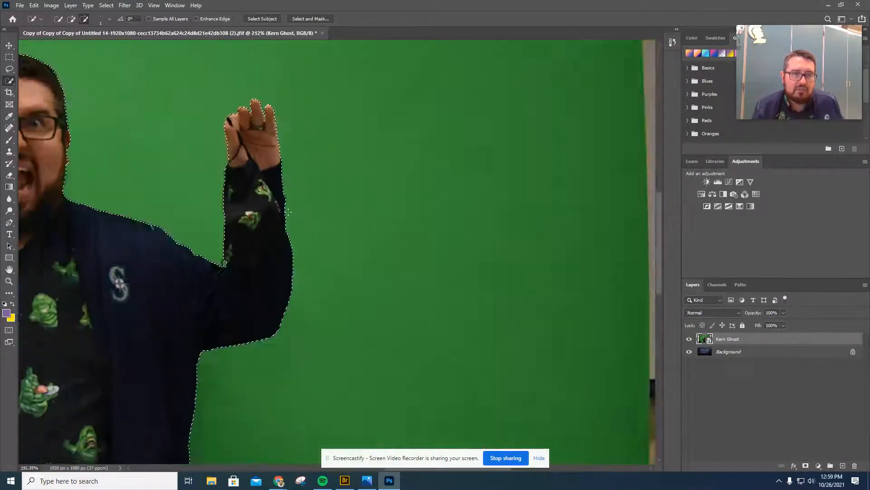
pyautogui.scroll(2, 288, 215)
pyautogui.scroll(-3, 333, 239)
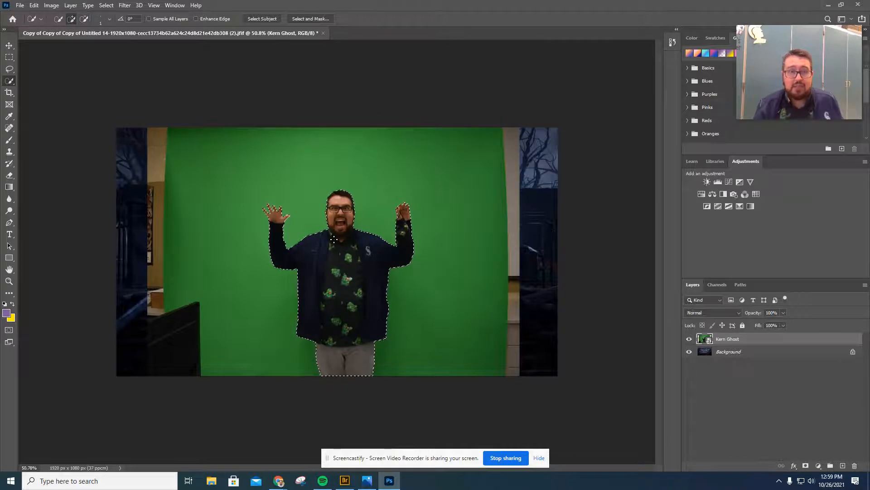
pyautogui.scroll(1, 336, 250)
pyautogui.scroll(1, 371, 285)
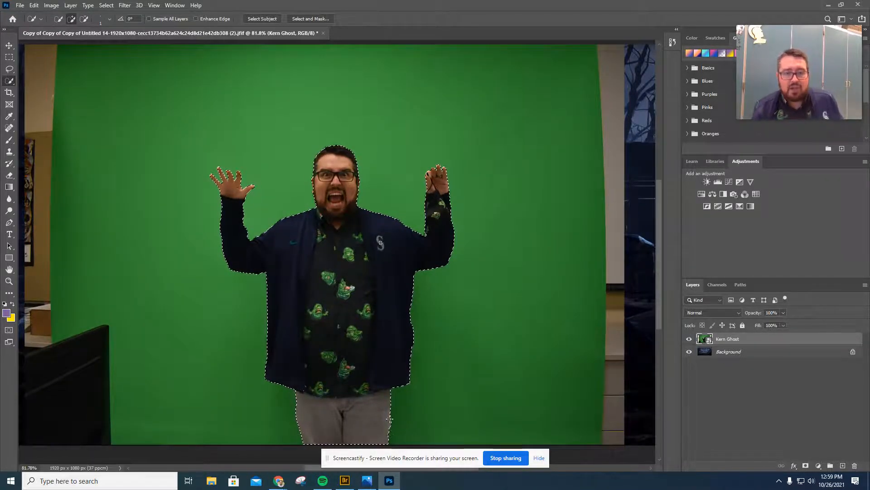
# Enlarge the Quick Selection brush to 84 px beside the man's trousers
pyautogui.press('alt')
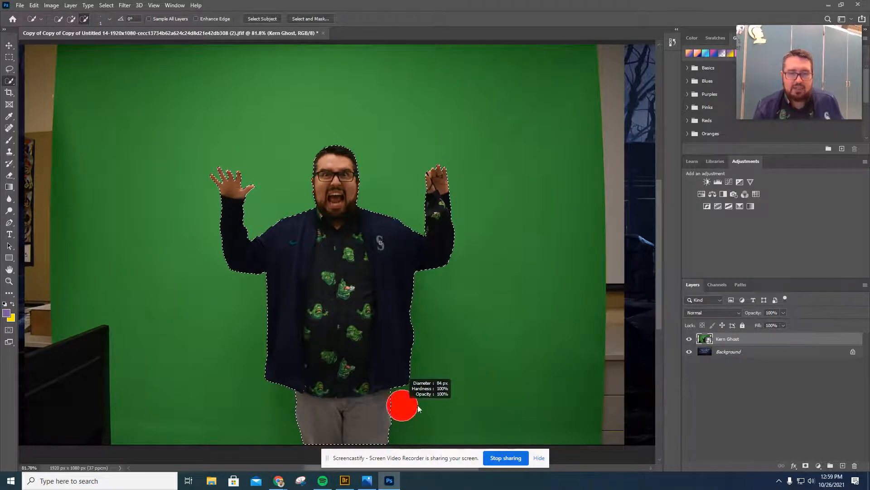
pyautogui.moveTo(402, 404)
pyautogui.mouseDown()
pyautogui.moveTo(367, 418)
pyautogui.moveTo(295, 423)
pyautogui.mouseUp()
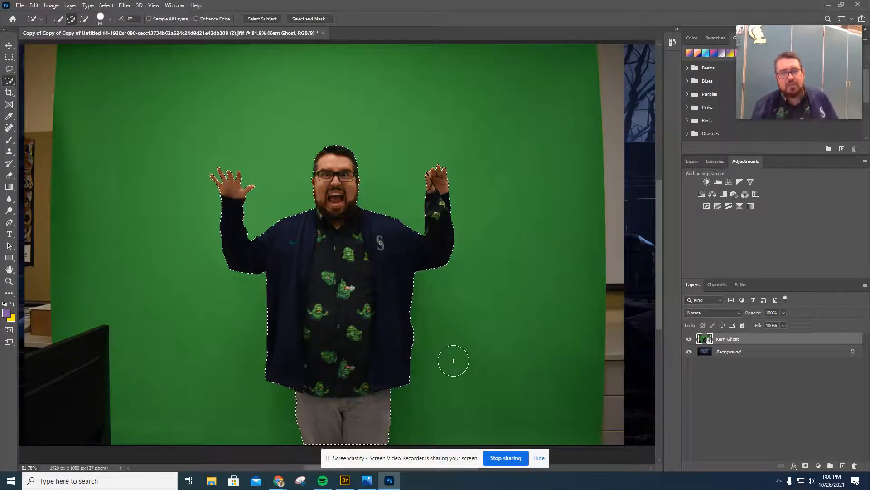
pyautogui.click(426, 256)
pyautogui.scroll(1, 338, 305)
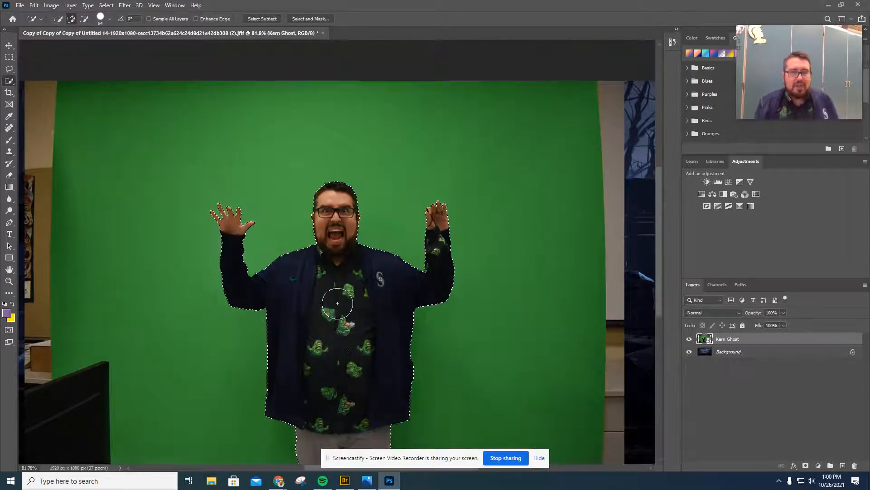
pyautogui.scroll(-1, 338, 303)
pyautogui.scroll(-1, 337, 304)
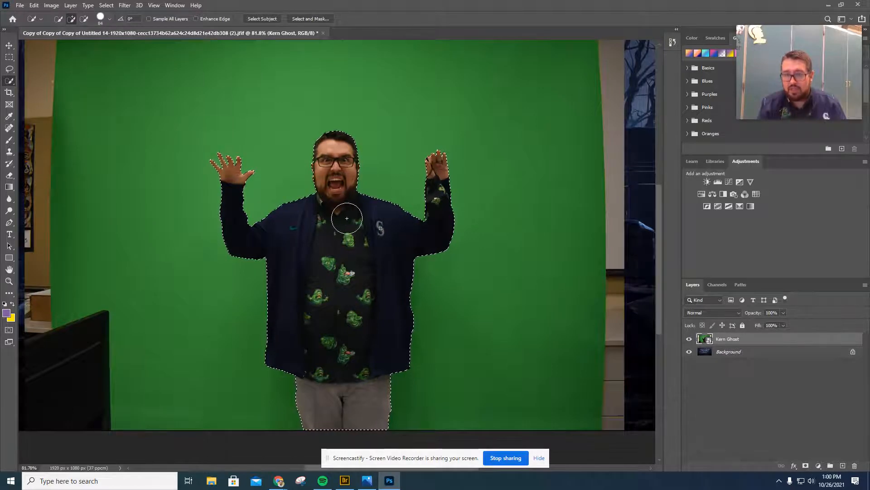
# Apply a layer mask from the subject selection to the ghost photo layer and check its edge below the raised arm
pyautogui.click(807, 466)
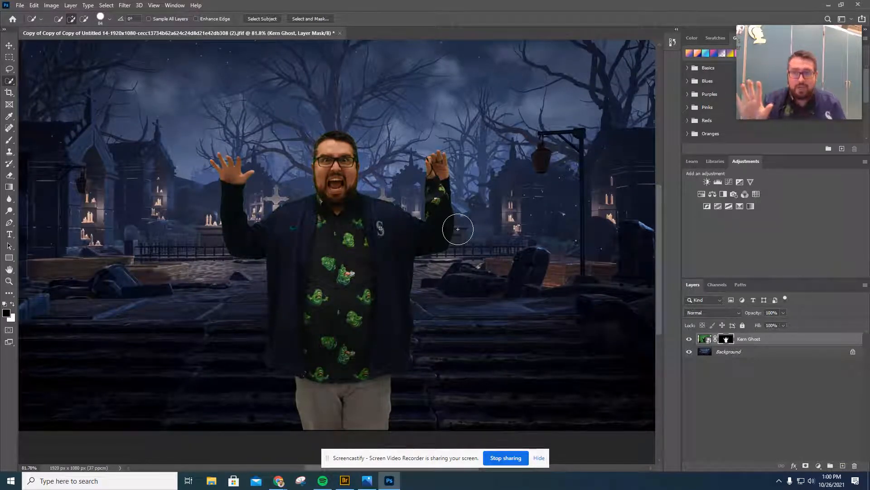
pyautogui.hotkey('ctrl', 'z')
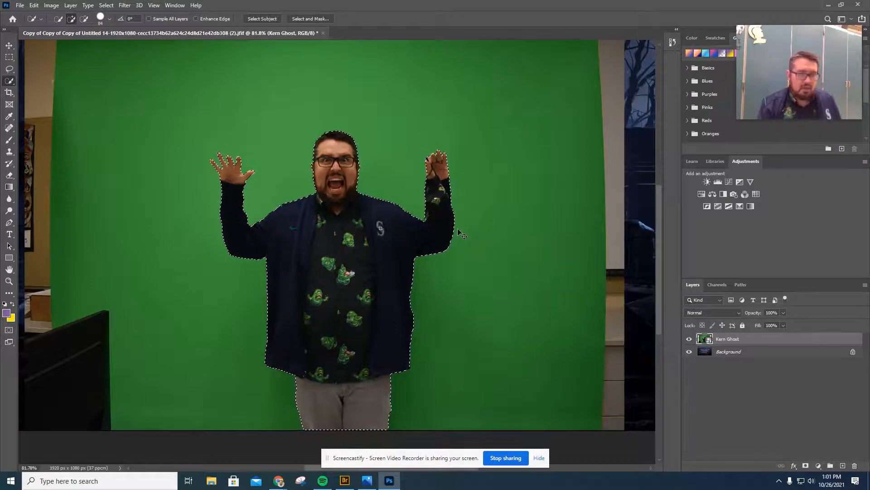
pyautogui.hotkey('ctrl', 'shift', 'm')
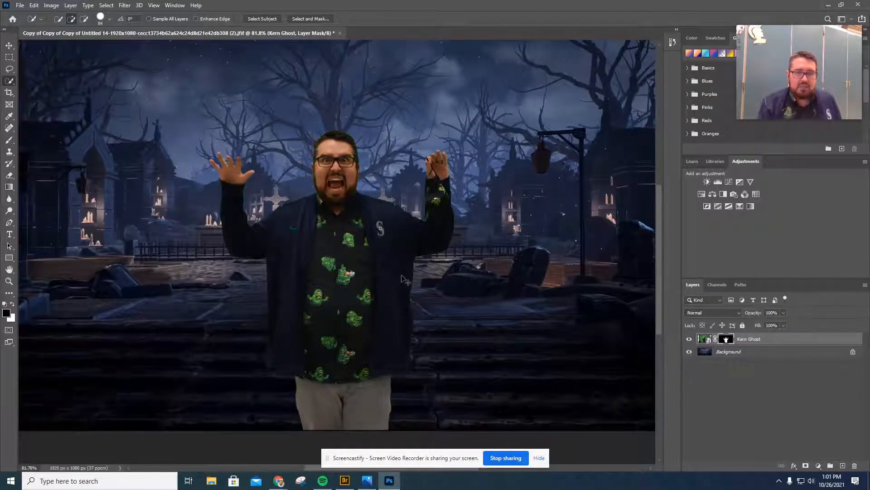
pyautogui.hscroll(-2, 405, 276)
pyautogui.hscroll(3, 404, 276)
pyautogui.scroll(10, 407, 263)
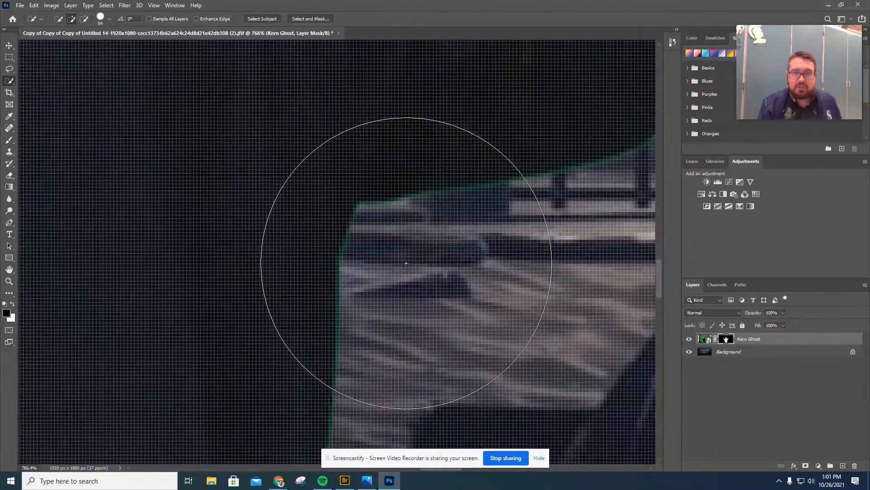
pyautogui.scroll(-10, 406, 263)
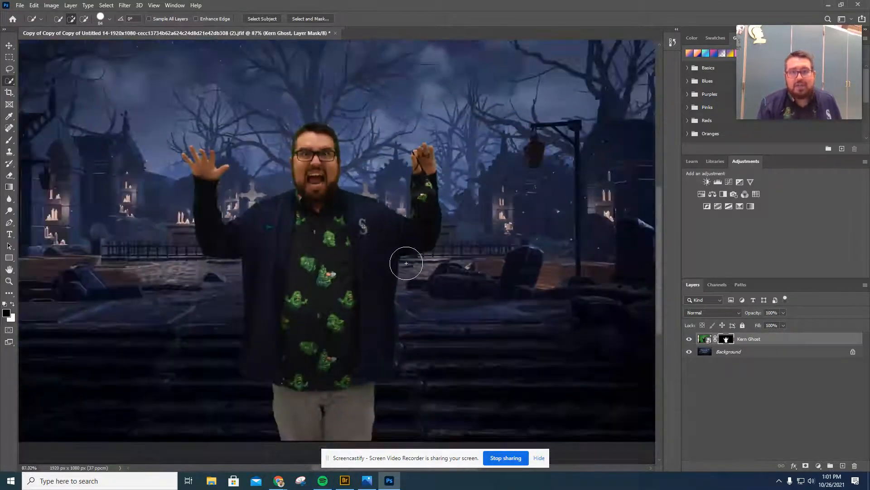
pyautogui.scroll(-2, 406, 263)
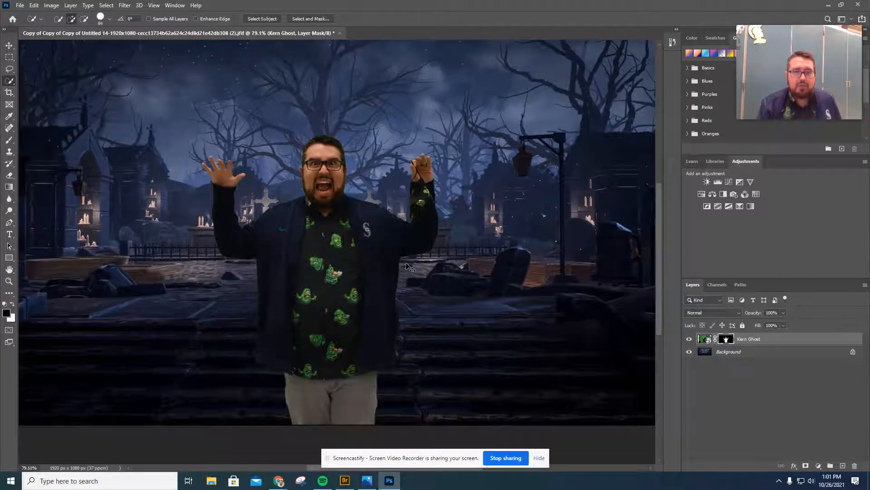
# Undo the ghost layer's mask to bring back the subject selection, and contract that selection slightly
pyautogui.hotkey('ctrl', 'z')
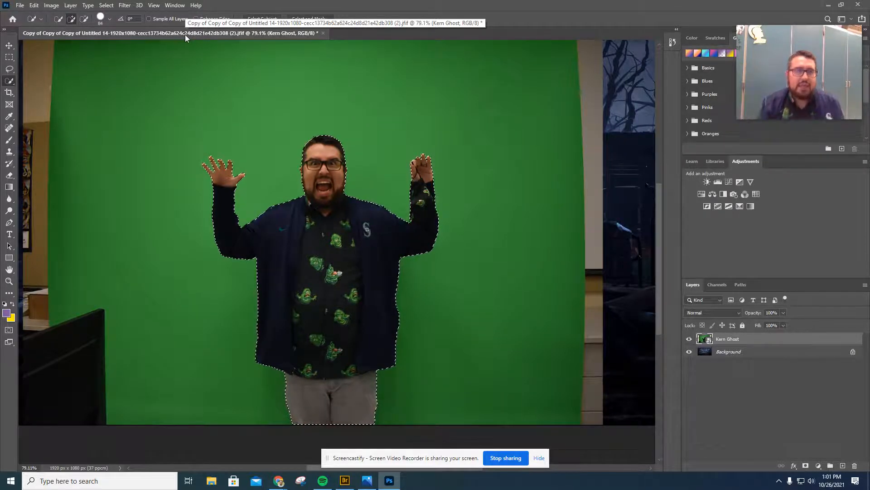
pyautogui.click(106, 6)
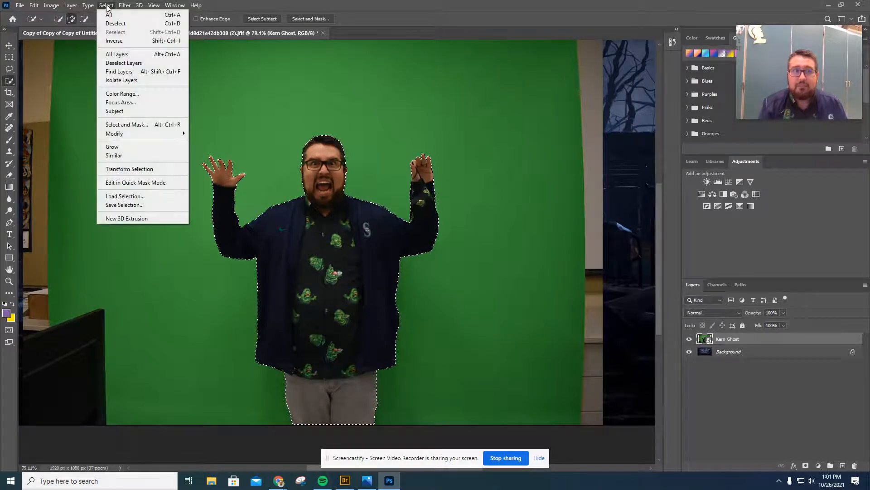
pyautogui.moveTo(126, 136)
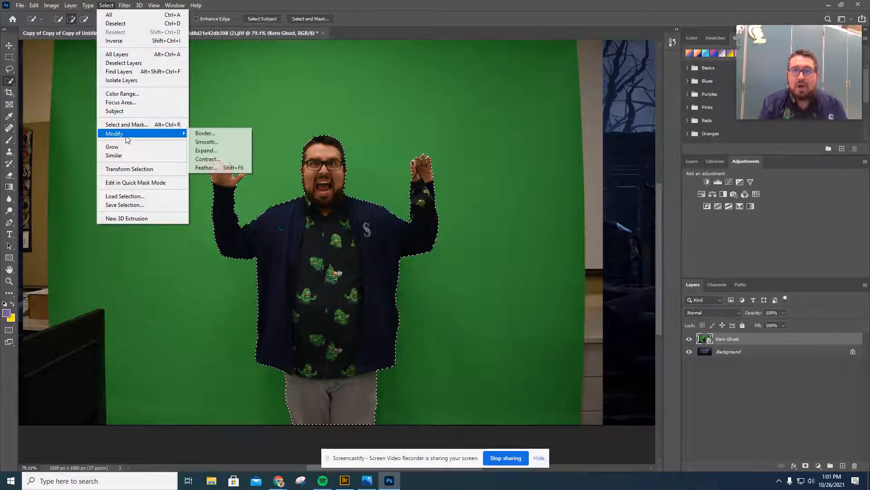
pyautogui.click(225, 160)
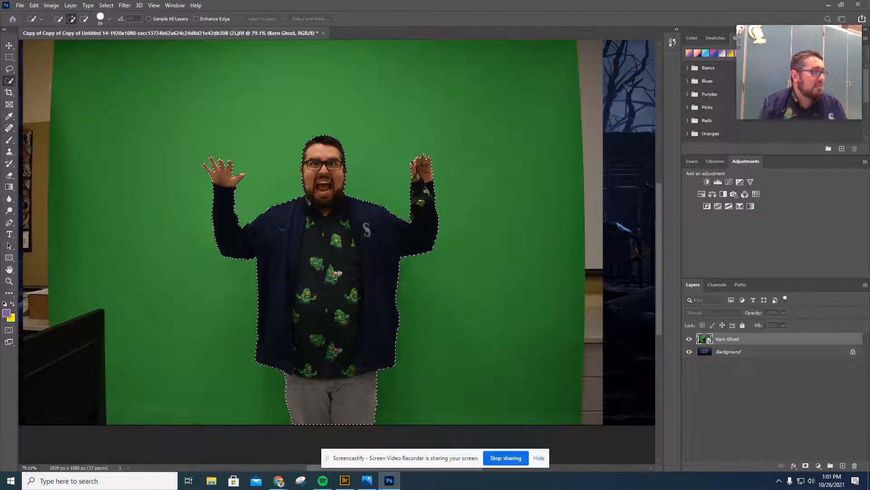
pyautogui.moveTo(438, 124); pyautogui.dragTo(502, 124)
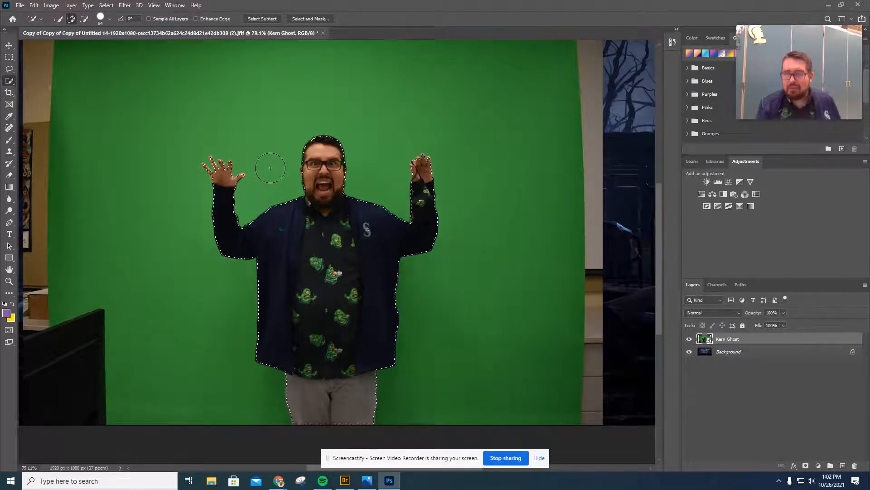
# Mask the ghost photo layer from the contracted selection and check the cutout edge along the jacket
pyautogui.click(804, 466)
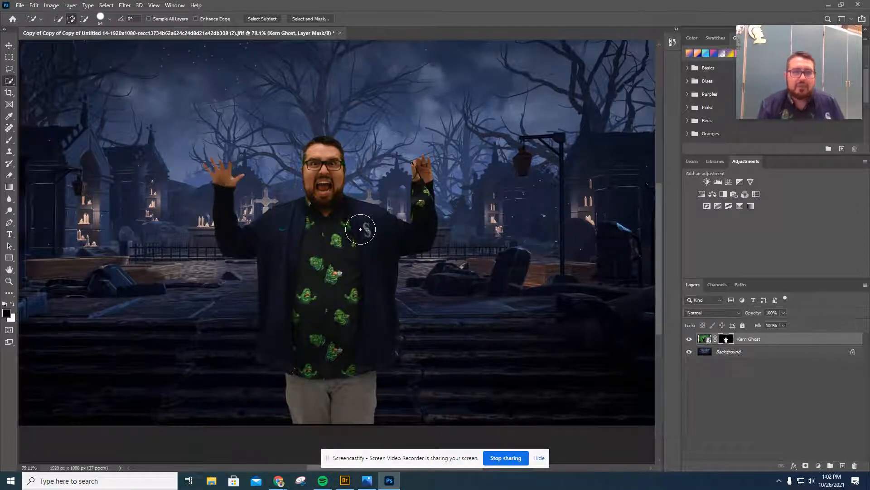
pyautogui.scroll(-2, 369, 230)
pyautogui.scroll(-1, 369, 230)
pyautogui.scroll(10, 412, 259)
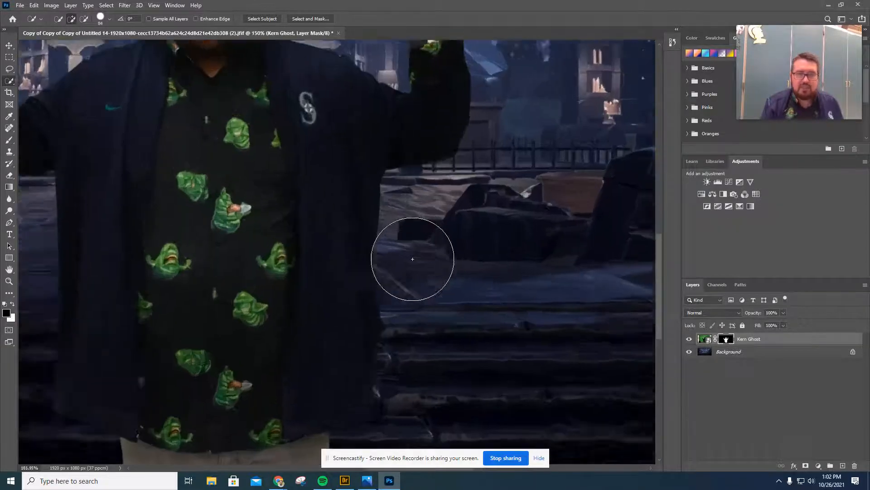
pyautogui.scroll(-12, 412, 258)
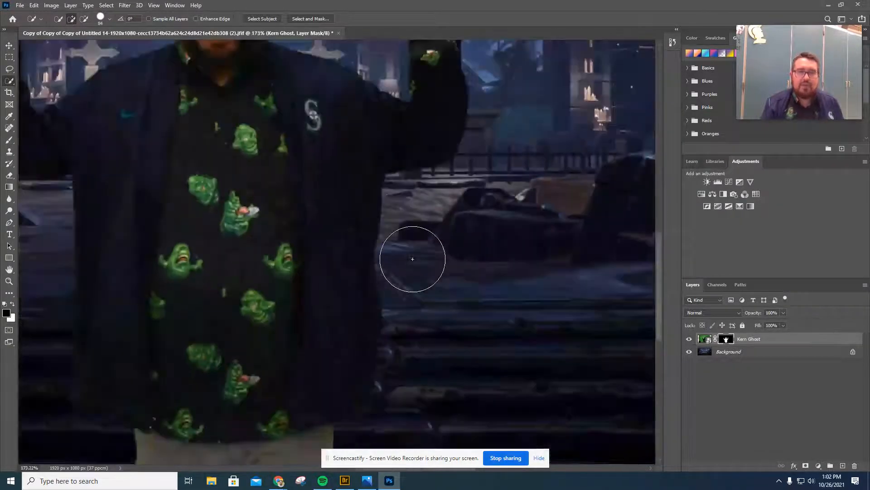
pyautogui.scroll(2, 412, 259)
pyautogui.scroll(-1, 412, 258)
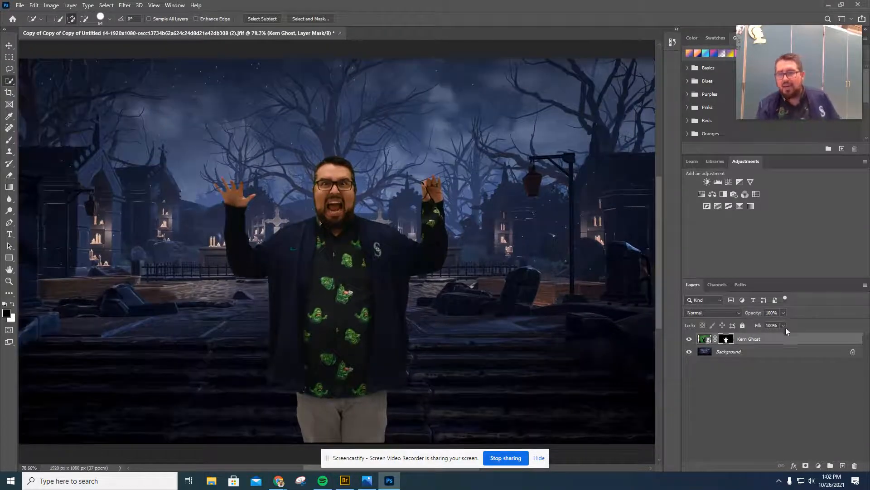
# Target the ghost layer's mask rather than its image for editing and activate the Brush tool
pyautogui.click(708, 341)
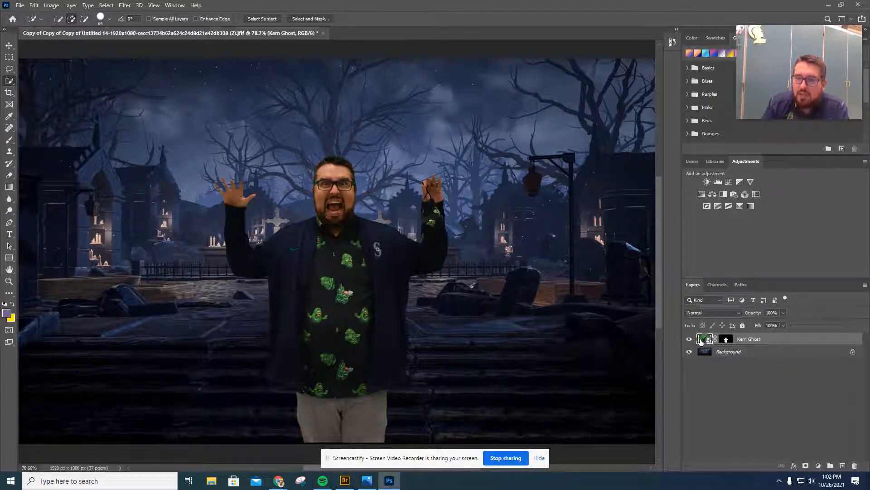
pyautogui.click(726, 340)
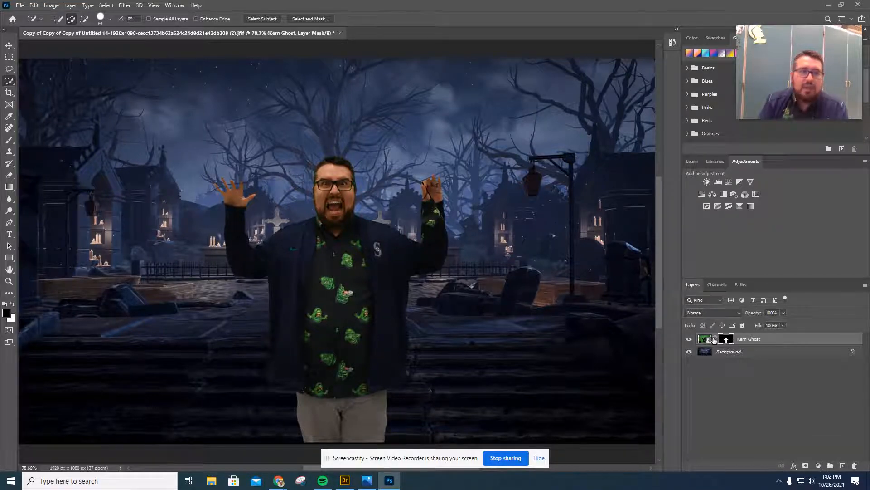
pyautogui.click(9, 142)
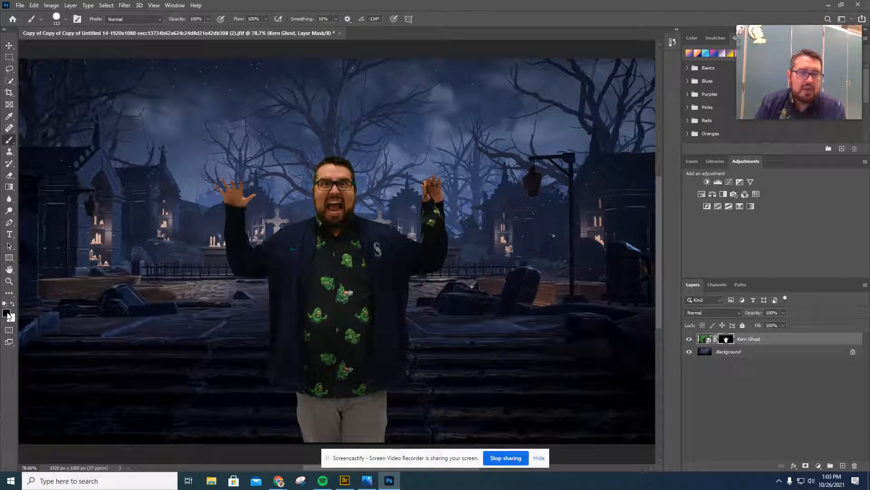
# Try changing the foreground colour in the colour picker from white ffffff to red 942828
pyautogui.click(7, 315)
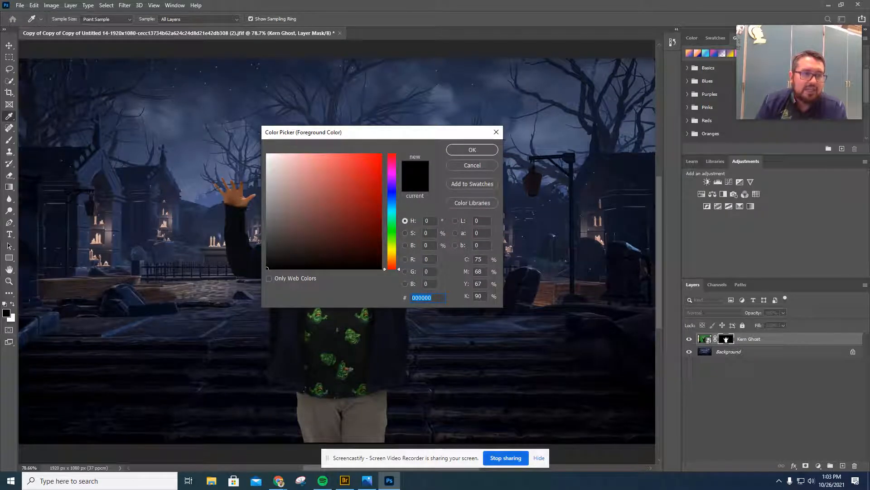
pyautogui.write('ffffff')
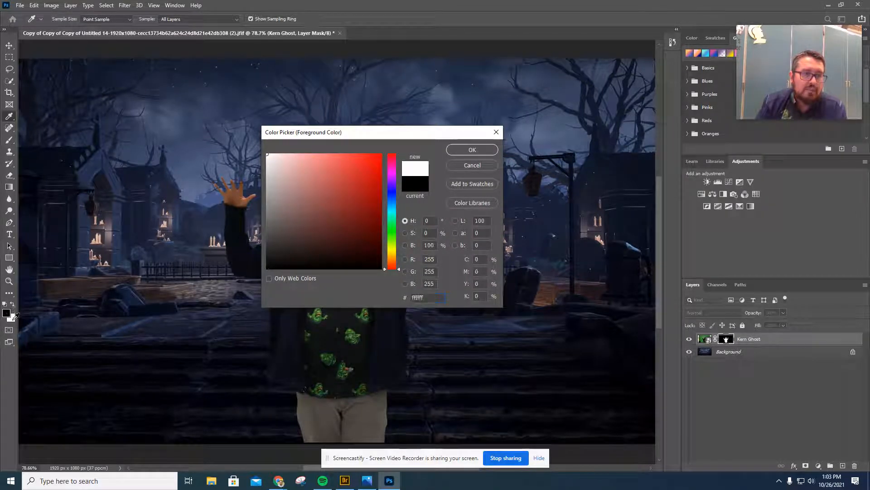
pyautogui.hotkey('ctrl', 'z')
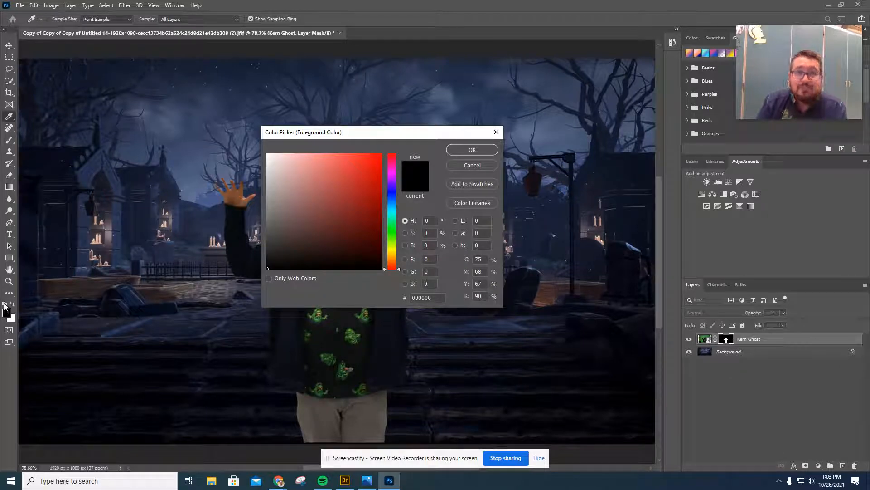
pyautogui.click(351, 202)
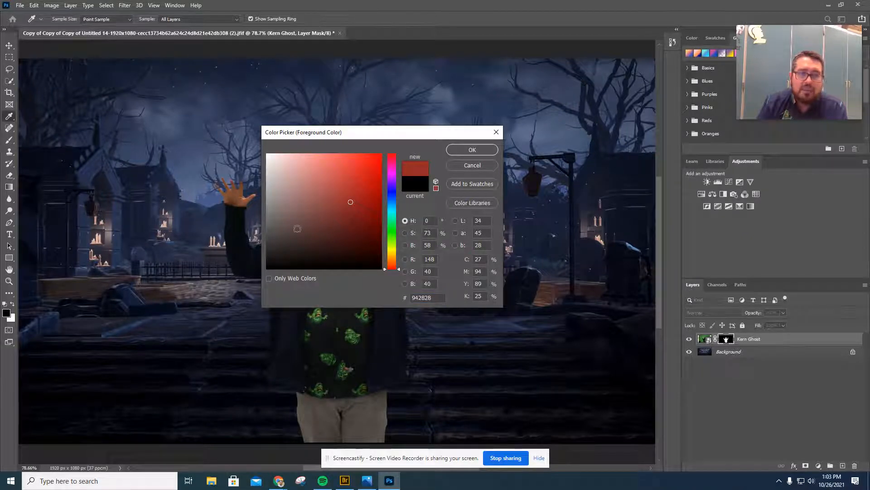
pyautogui.click(481, 150)
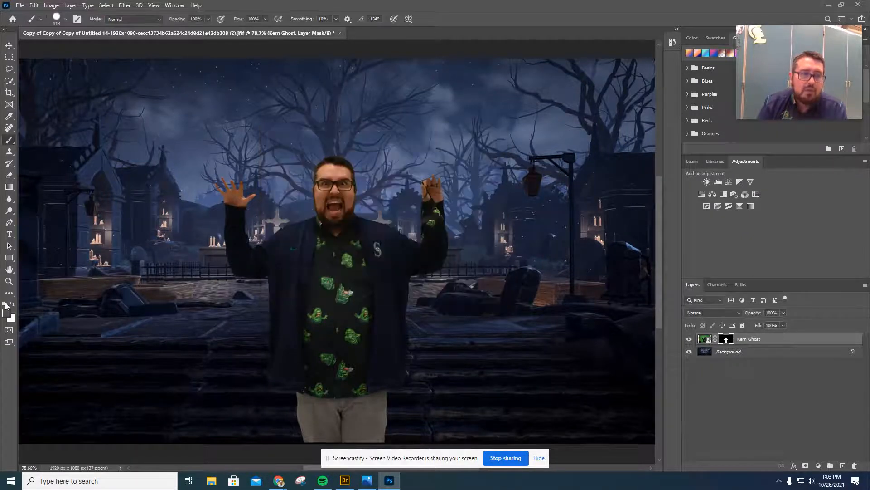
# Reset the painting colours to the black and white defaults and swap them until black is the foreground
pyautogui.click(5, 304)
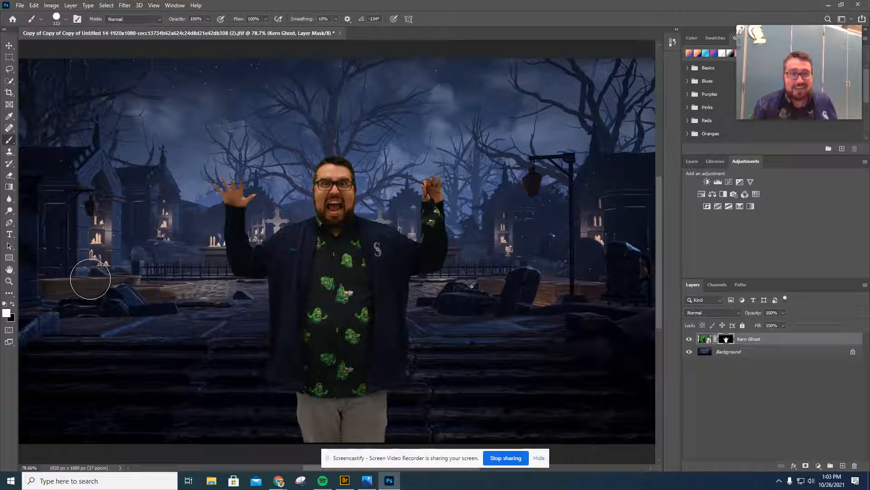
pyautogui.press('x')
pyautogui.press('x')
pyautogui.press('x')
pyautogui.press('x')
pyautogui.press('x')
pyautogui.press('x')
pyautogui.press('x')
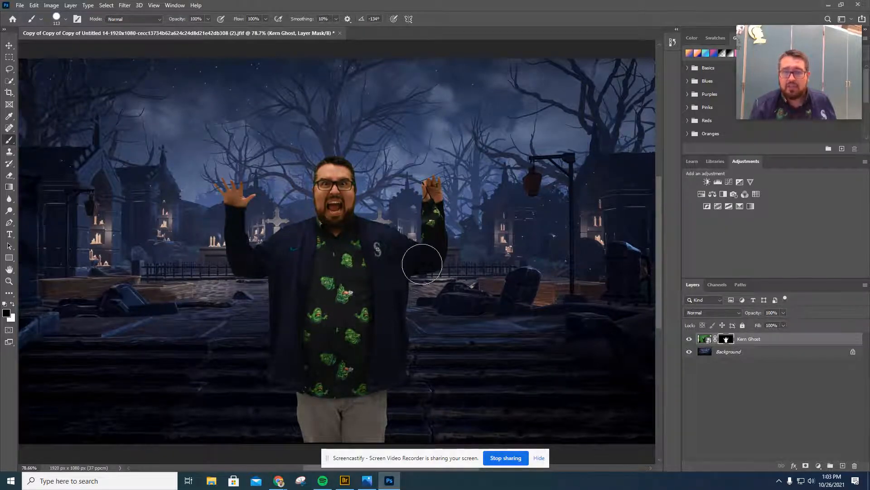
# Hide the Background layer and paint black on the mask over the man's trousers and jacket hem
pyautogui.click(690, 352)
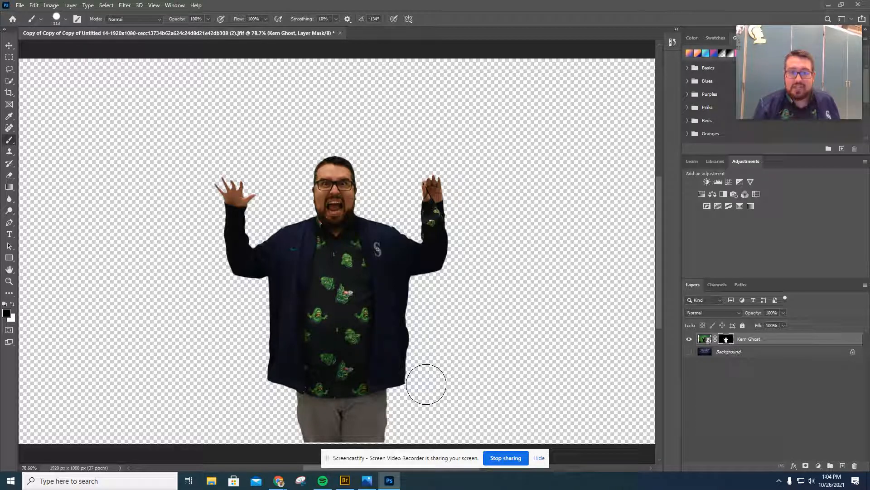
pyautogui.moveTo(414, 387)
pyautogui.mouseDown()
pyautogui.moveTo(371, 404)
pyautogui.moveTo(292, 395)
pyautogui.moveTo(272, 405)
pyautogui.moveTo(260, 394)
pyautogui.moveTo(321, 422)
pyautogui.moveTo(398, 431)
pyautogui.moveTo(282, 432)
pyautogui.moveTo(394, 446)
pyautogui.mouseUp()
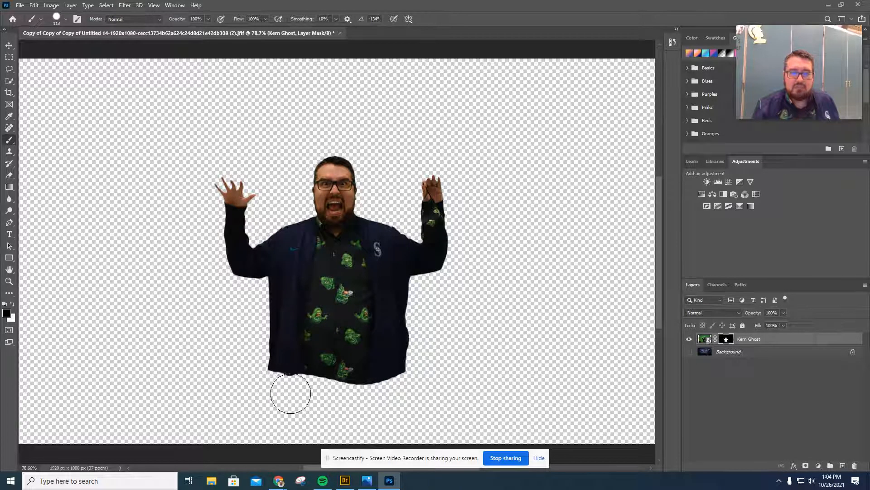
pyautogui.moveTo(291, 393)
pyautogui.mouseDown()
pyautogui.moveTo(350, 402)
pyautogui.moveTo(400, 382)
pyautogui.moveTo(427, 390)
pyautogui.moveTo(381, 404)
pyautogui.moveTo(424, 368)
pyautogui.moveTo(349, 394)
pyautogui.moveTo(269, 382)
pyautogui.moveTo(256, 366)
pyautogui.mouseUp()
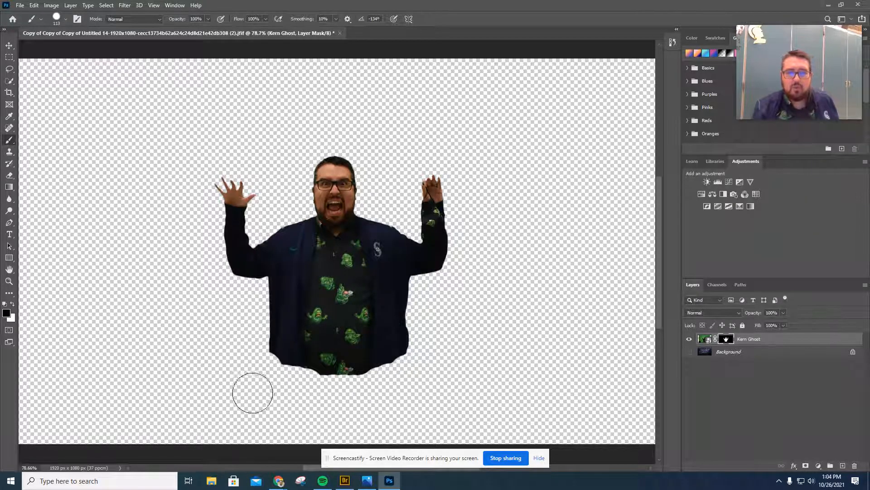
# Soften the brush to about 43% hardness and fade the lower edge of the man's jacket on the mask
pyautogui.click(66, 20)
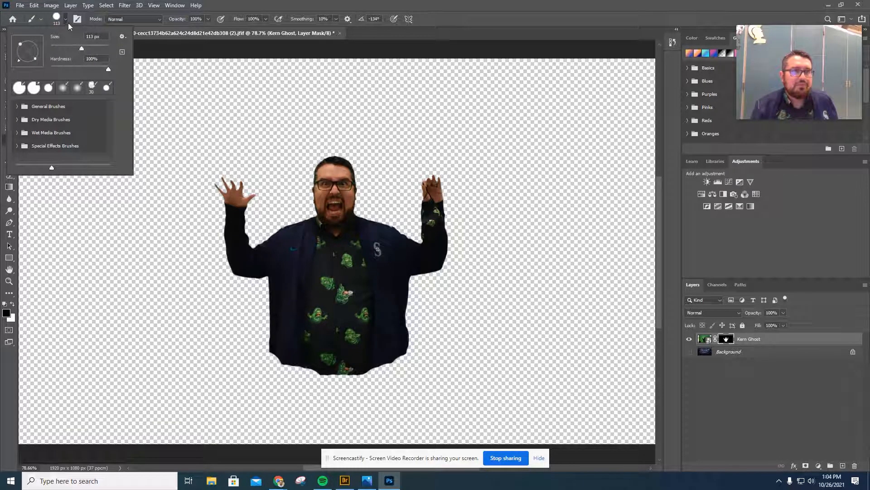
pyautogui.moveTo(108, 69); pyautogui.dragTo(77, 69)
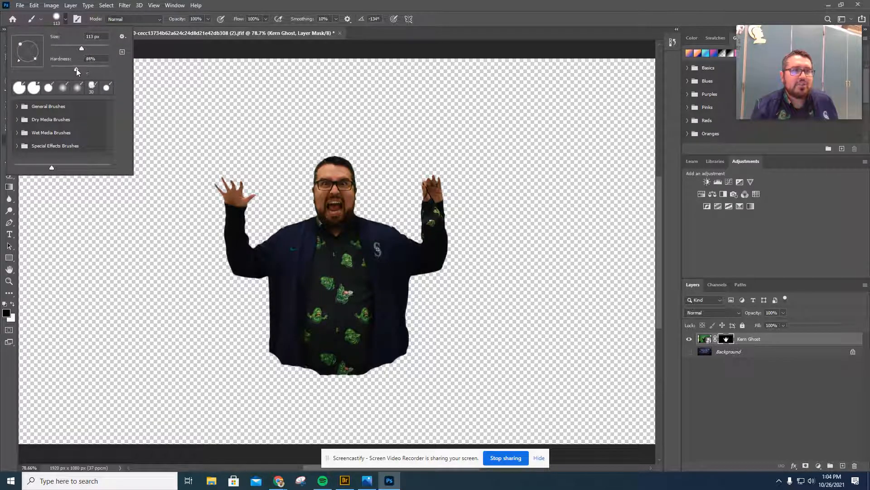
pyautogui.moveTo(234, 346)
pyautogui.mouseDown()
pyautogui.moveTo(282, 377)
pyautogui.moveTo(326, 385)
pyautogui.moveTo(435, 356)
pyautogui.mouseUp()
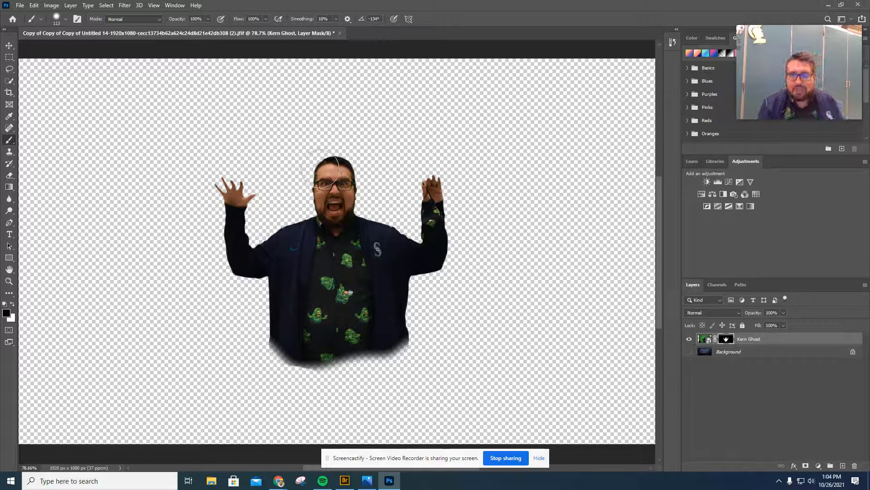
# Try masking out the man's head, undo it, and paint white over the hole in his shirt to restore it
pyautogui.moveTo(321, 170)
pyautogui.mouseDown()
pyautogui.moveTo(344, 167)
pyautogui.moveTo(350, 178)
pyautogui.moveTo(334, 207)
pyautogui.moveTo(352, 198)
pyautogui.moveTo(305, 191)
pyautogui.mouseUp()
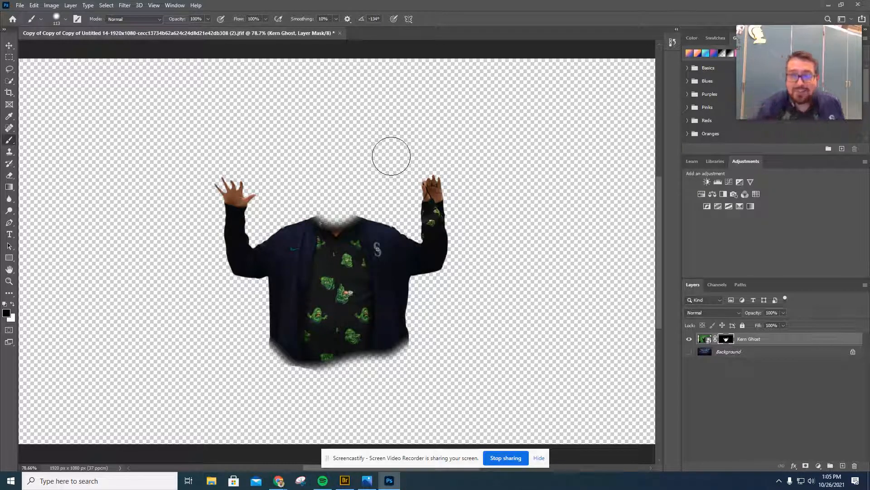
pyautogui.hotkey('ctrl', 'z')
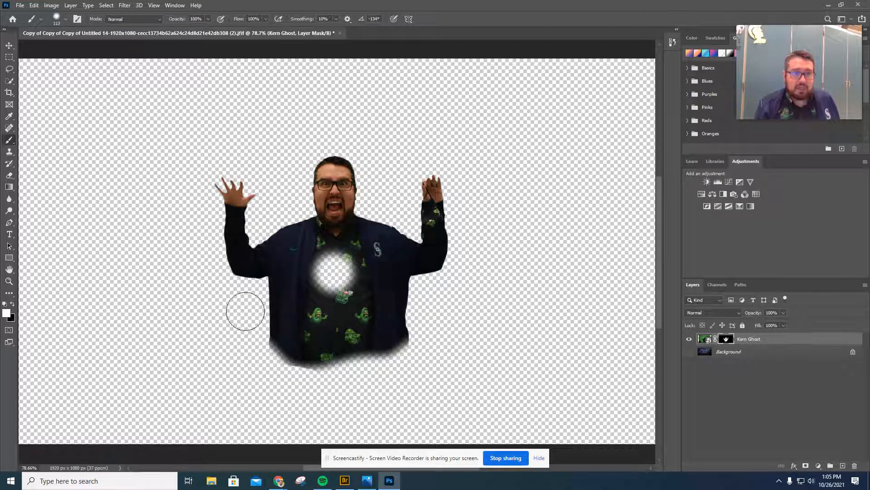
pyautogui.moveTo(337, 268)
pyautogui.mouseDown()
pyautogui.moveTo(315, 279)
pyautogui.moveTo(340, 268)
pyautogui.moveTo(334, 285)
pyautogui.moveTo(351, 282)
pyautogui.mouseUp()
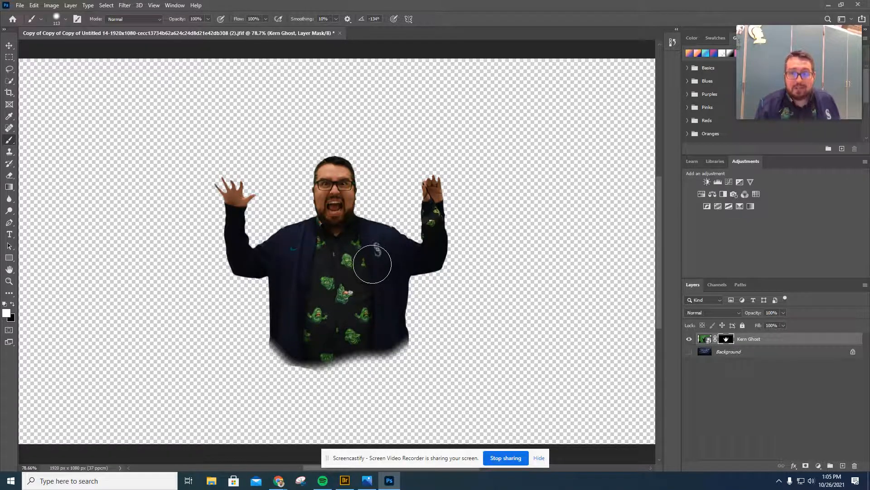
# Paint white arcs on the mask above and on both sides of the man to reveal the green screen
pyautogui.moveTo(418, 109)
pyautogui.mouseDown()
pyautogui.moveTo(361, 99)
pyautogui.moveTo(242, 117)
pyautogui.mouseUp()
pyautogui.moveTo(474, 147)
pyautogui.mouseDown()
pyautogui.moveTo(502, 169)
pyautogui.moveTo(512, 262)
pyautogui.moveTo(507, 318)
pyautogui.mouseUp()
pyautogui.moveTo(196, 182)
pyautogui.mouseDown()
pyautogui.moveTo(187, 285)
pyautogui.moveTo(203, 327)
pyautogui.mouseUp()
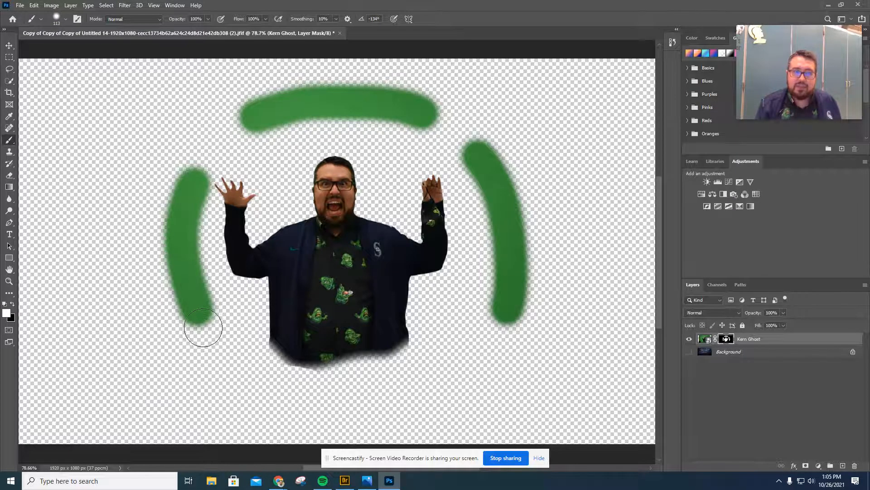
# Set the brush hardness to 100% and paint black over the three green arcs to hide them again
pyautogui.press('x')
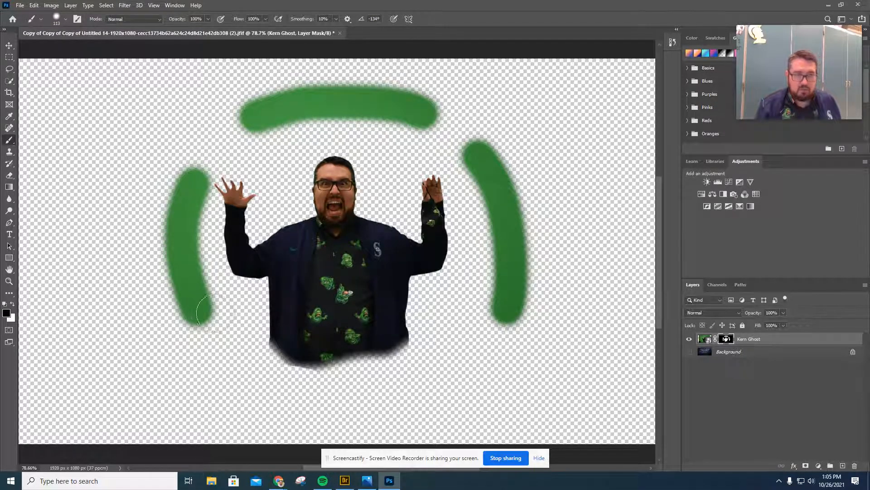
pyautogui.click(64, 20)
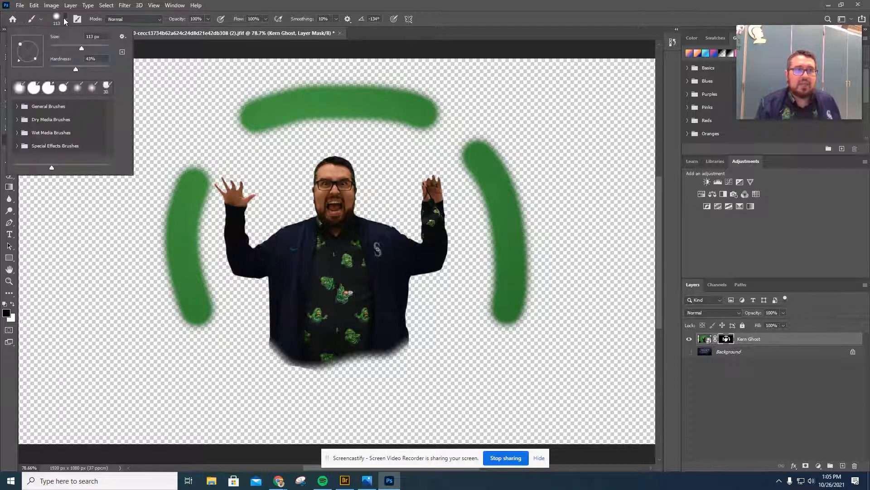
pyautogui.moveTo(76, 71); pyautogui.dragTo(132, 73)
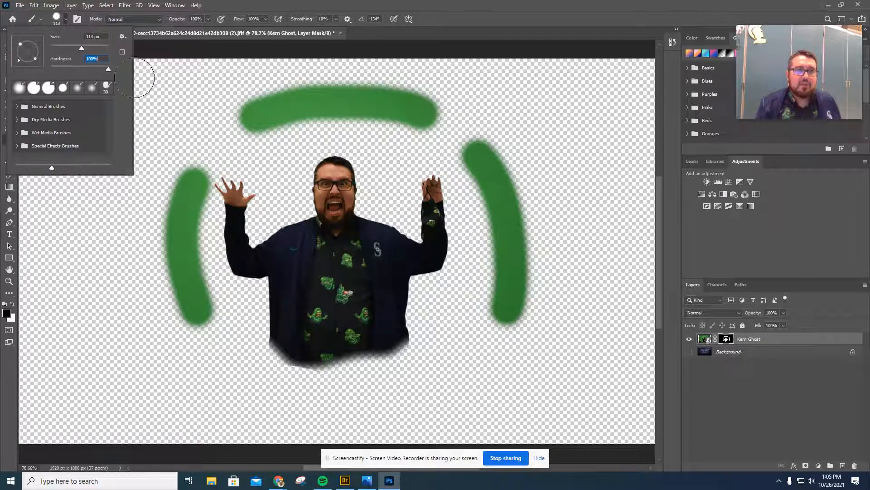
pyautogui.moveTo(198, 322)
pyautogui.mouseDown()
pyautogui.moveTo(193, 169)
pyautogui.moveTo(188, 213)
pyautogui.moveTo(192, 184)
pyautogui.moveTo(173, 200)
pyautogui.moveTo(175, 331)
pyautogui.mouseUp()
pyautogui.moveTo(233, 102)
pyautogui.mouseDown()
pyautogui.moveTo(260, 94)
pyautogui.moveTo(413, 97)
pyautogui.moveTo(425, 108)
pyautogui.moveTo(357, 109)
pyautogui.moveTo(250, 136)
pyautogui.mouseUp()
pyautogui.moveTo(463, 143)
pyautogui.mouseDown()
pyautogui.moveTo(504, 206)
pyautogui.moveTo(512, 326)
pyautogui.moveTo(508, 163)
pyautogui.mouseUp()
pyautogui.moveTo(485, 136); pyautogui.dragTo(488, 346)
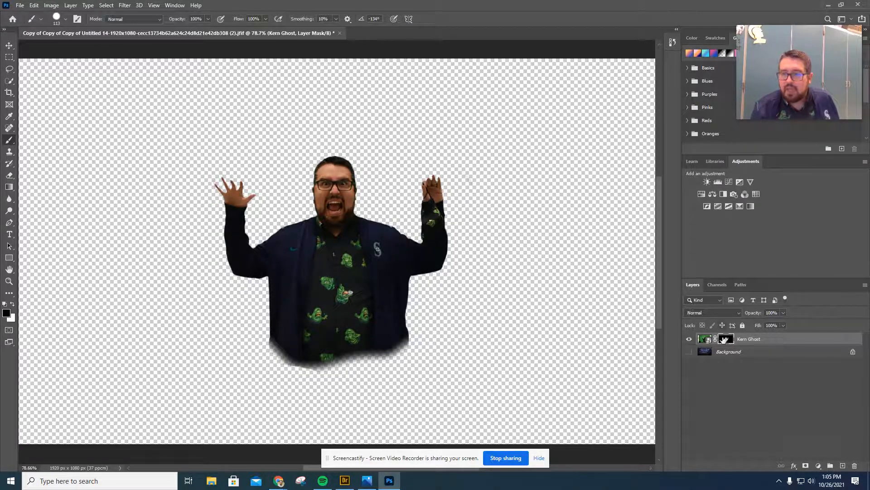
# Show the Background layer again and move the masked man up and to the left in the graveyard scene
pyautogui.click(689, 353)
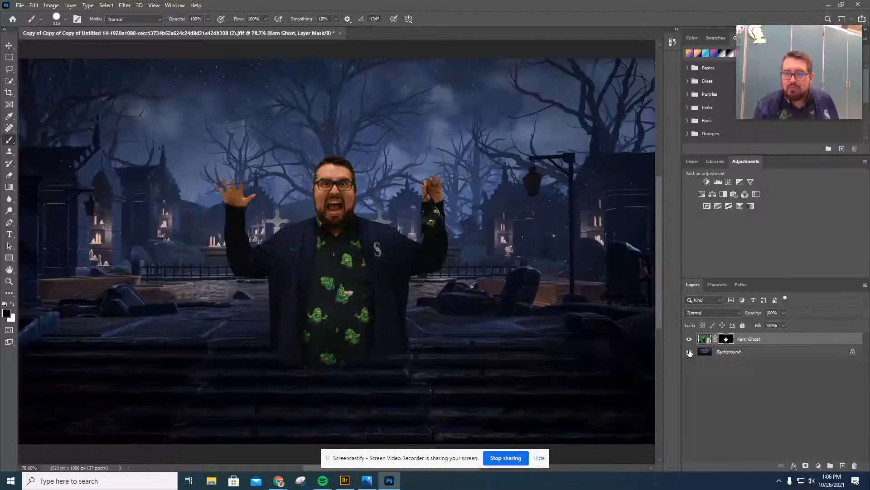
pyautogui.click(9, 45)
pyautogui.moveTo(360, 242); pyautogui.dragTo(330, 230)
pyautogui.scroll(-3, 368, 241)
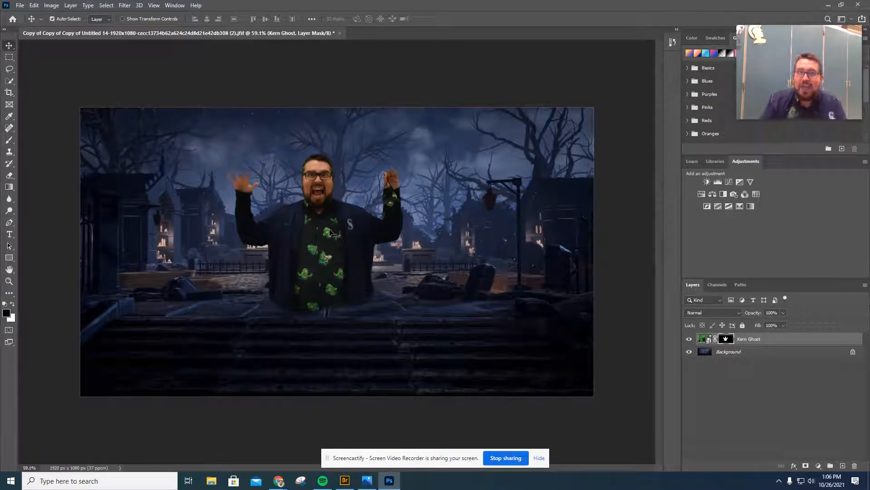
# Set the man's layer blend mode to Luminosity and move him to the right of the central cross
pyautogui.moveTo(338, 231); pyautogui.dragTo(364, 251)
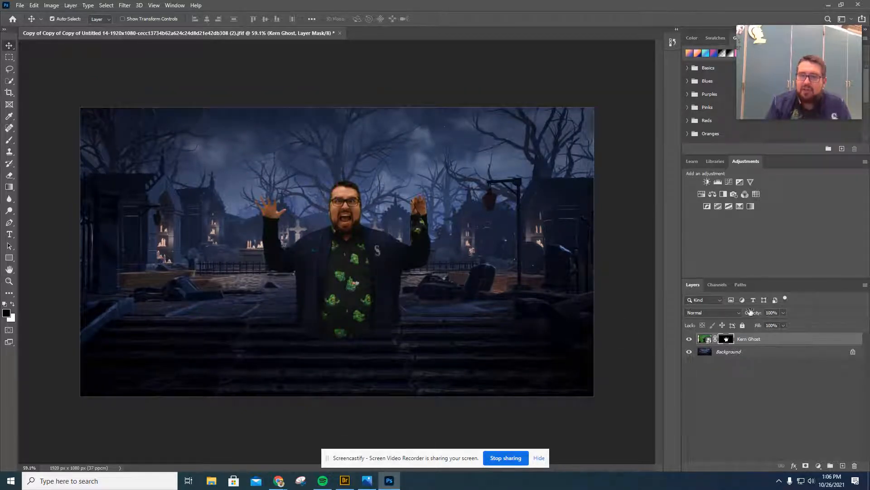
pyautogui.click(704, 312)
pyautogui.click(781, 382)
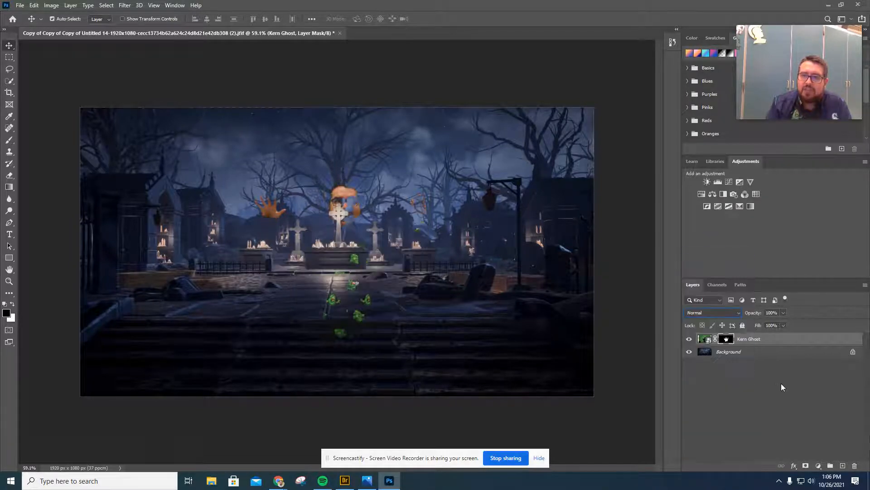
pyautogui.click(717, 316)
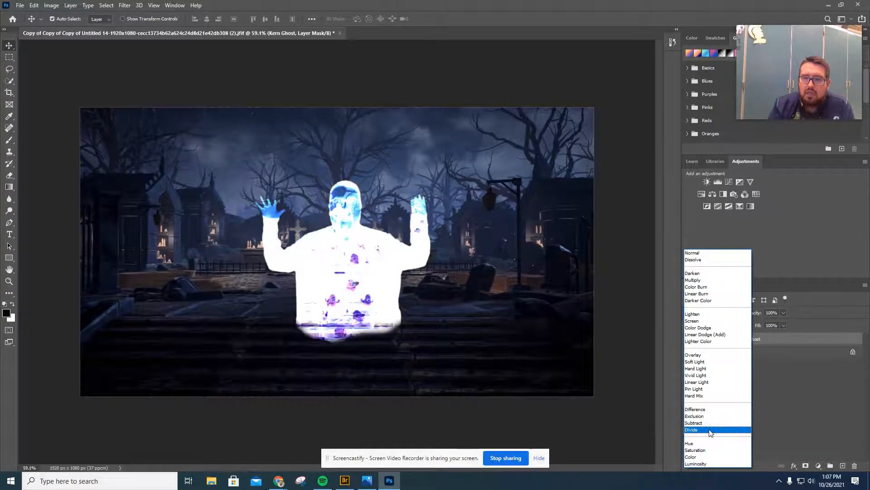
pyautogui.click(708, 464)
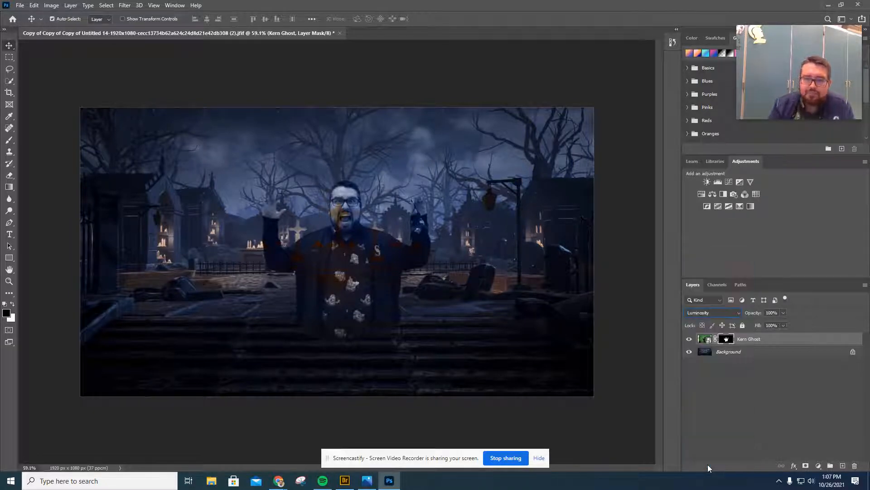
pyautogui.moveTo(356, 257); pyautogui.dragTo(438, 254)
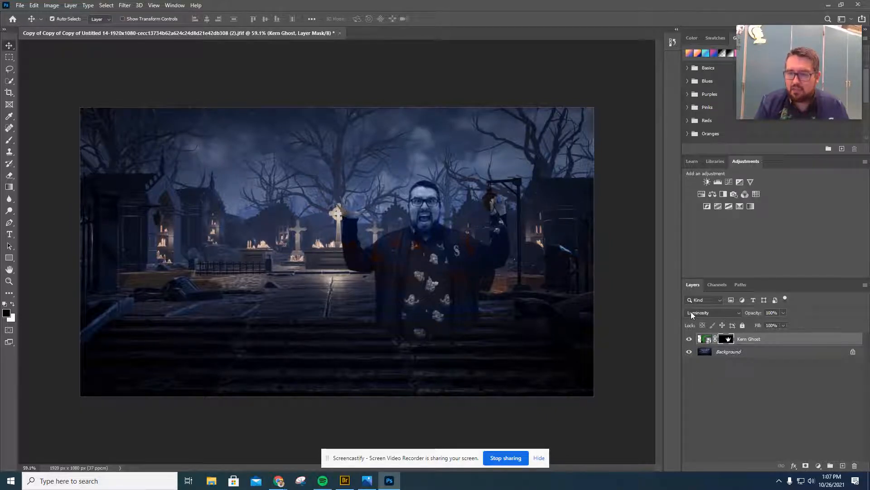
# Lower the ghost layer's opacity to 79% and move the man to the left of the central cross
pyautogui.click(784, 313)
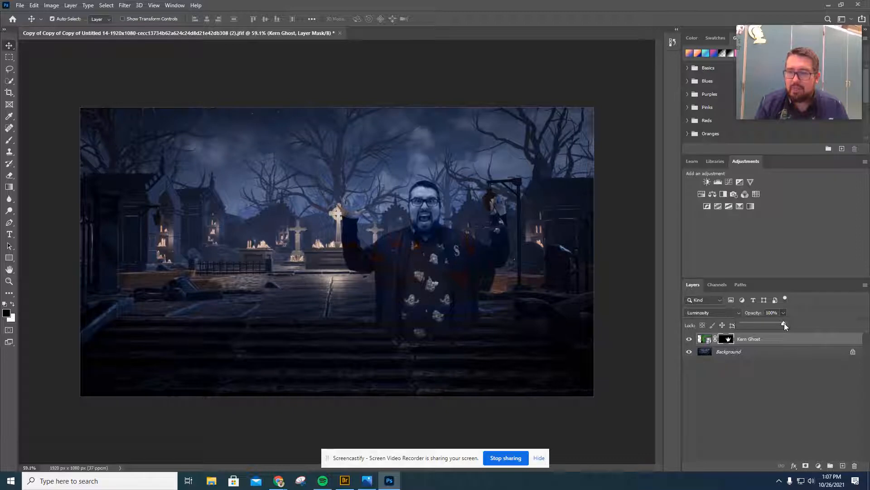
pyautogui.moveTo(760, 324); pyautogui.dragTo(769, 323)
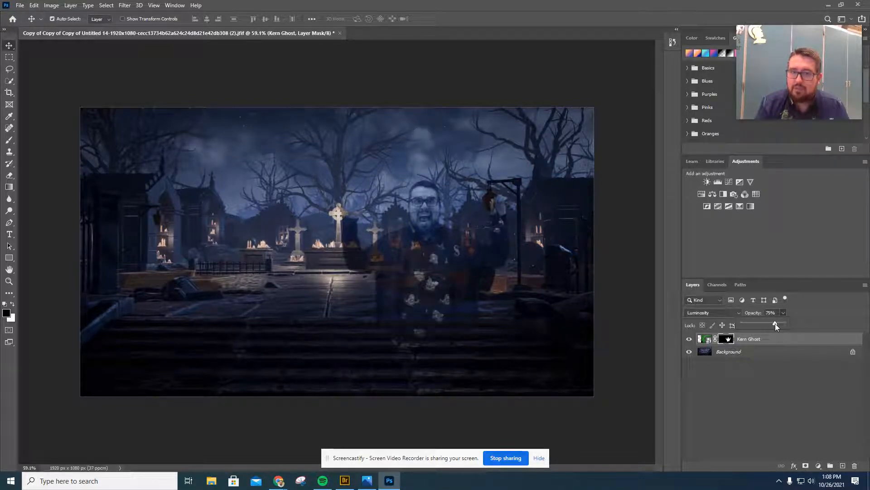
pyautogui.moveTo(775, 323); pyautogui.dragTo(777, 322)
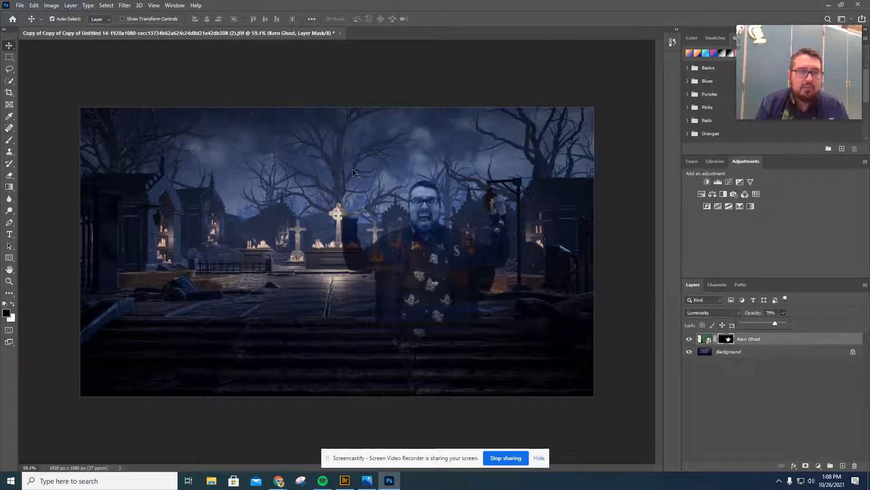
pyautogui.moveTo(436, 244); pyautogui.dragTo(289, 255)
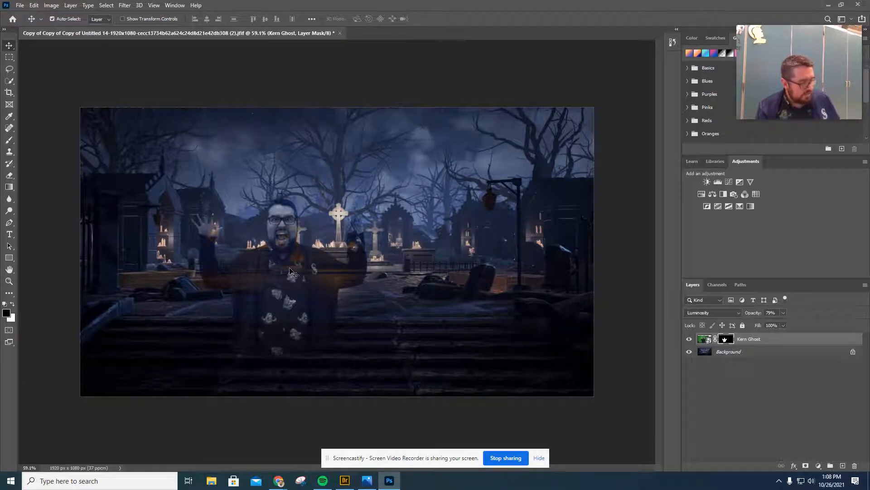
# Scale the ghost layer to about 74%, rotate it about 14° clockwise, and place the man in the scene's lower-left corner
pyautogui.press('ctrl')
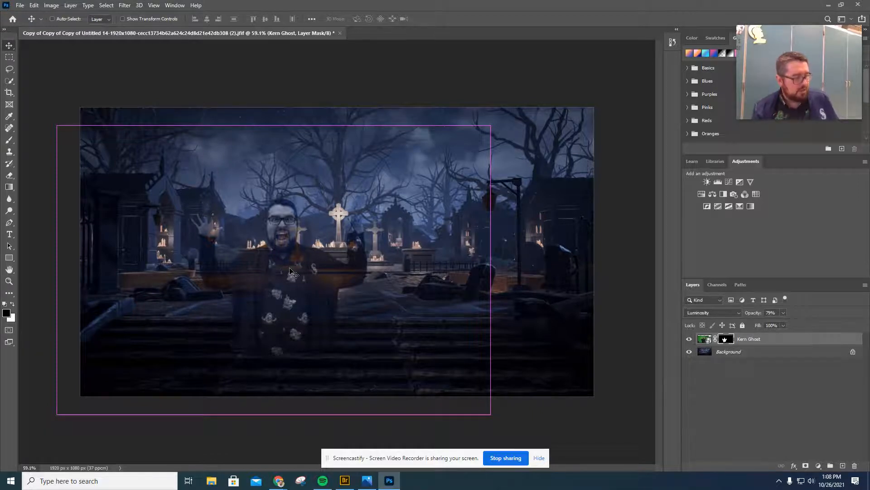
pyautogui.hotkey('ctrl', 't')
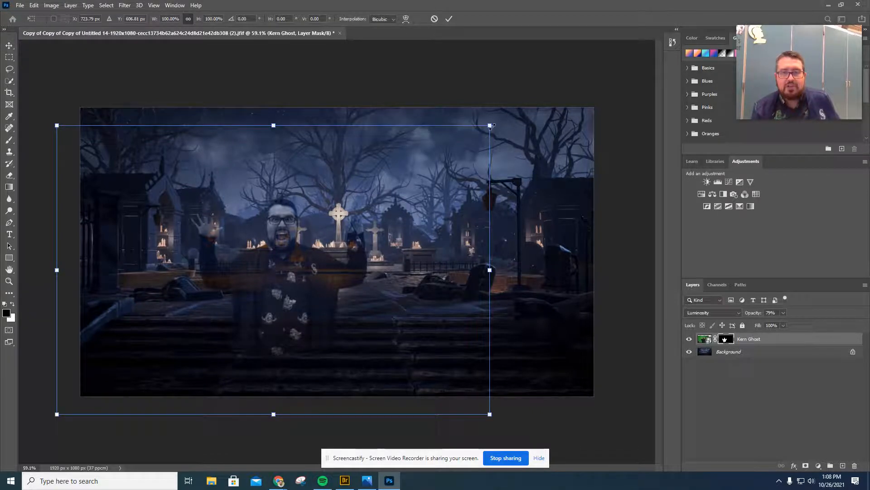
pyautogui.moveTo(492, 126); pyautogui.dragTo(408, 179)
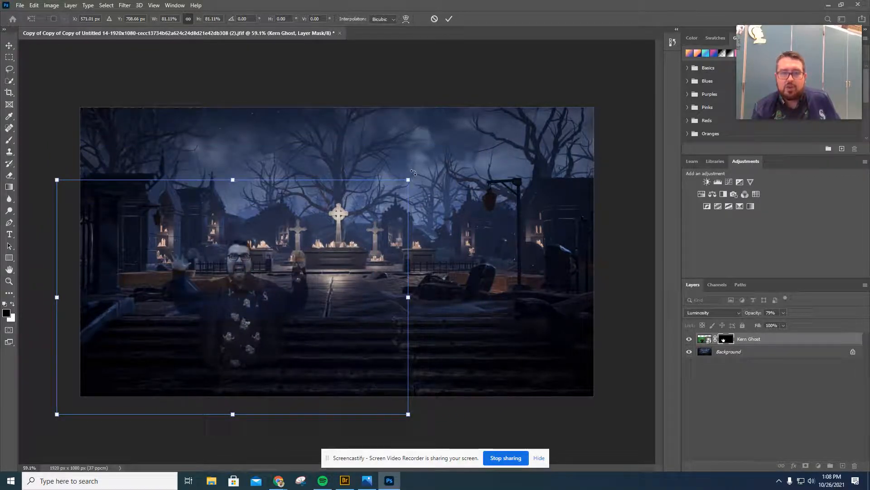
pyautogui.moveTo(414, 172); pyautogui.dragTo(397, 244)
pyautogui.moveTo(199, 318); pyautogui.dragTo(139, 336)
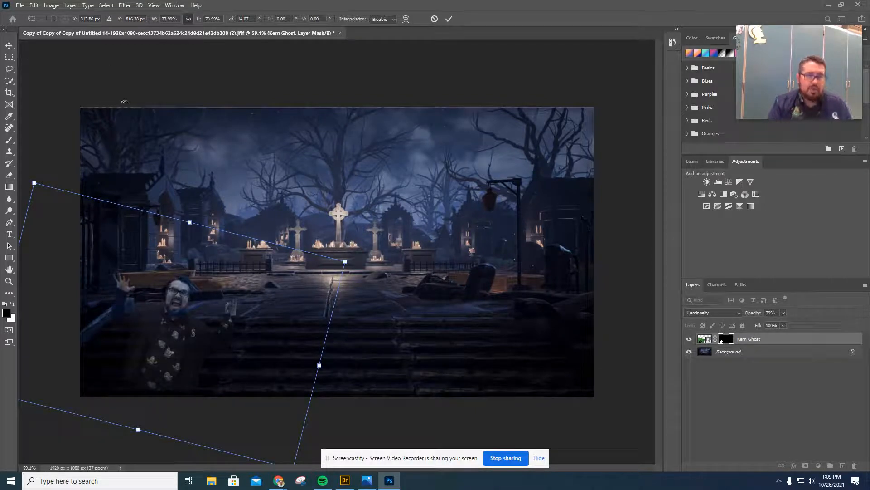
pyautogui.press('Return')
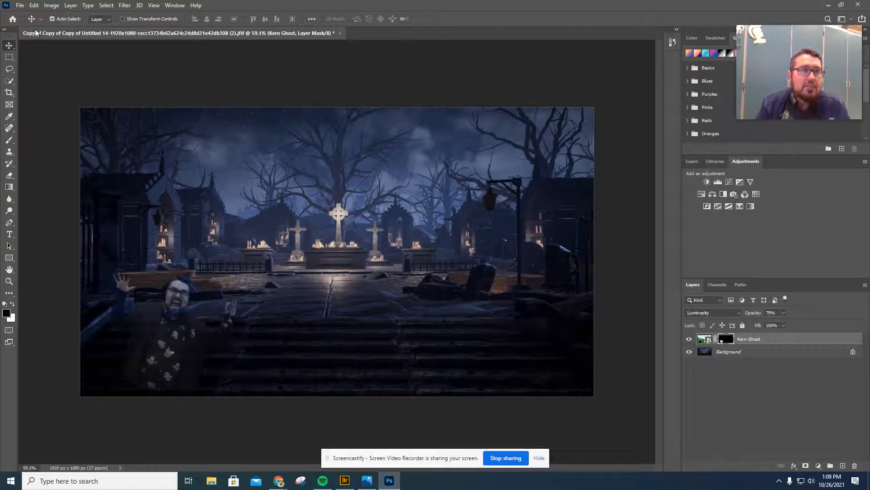
# Export the composite as a PNG to the Desktop, using the ghost layer's name as the file name
pyautogui.click(21, 6)
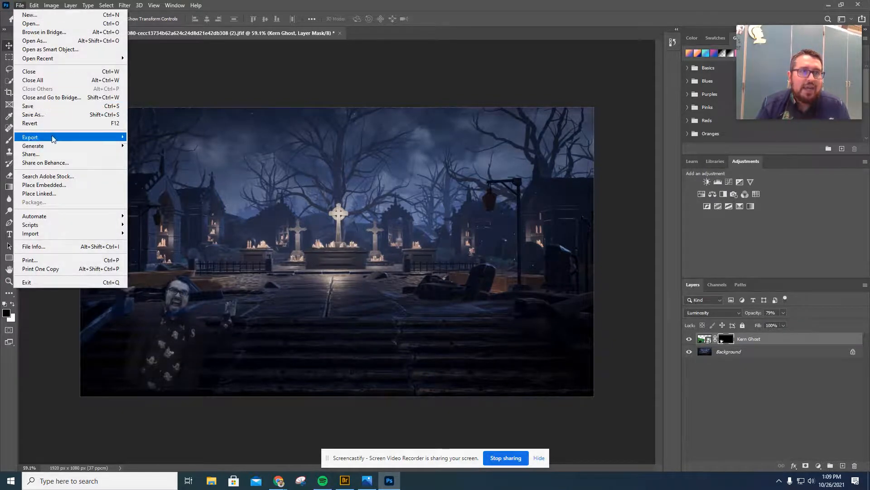
pyautogui.moveTo(52, 139)
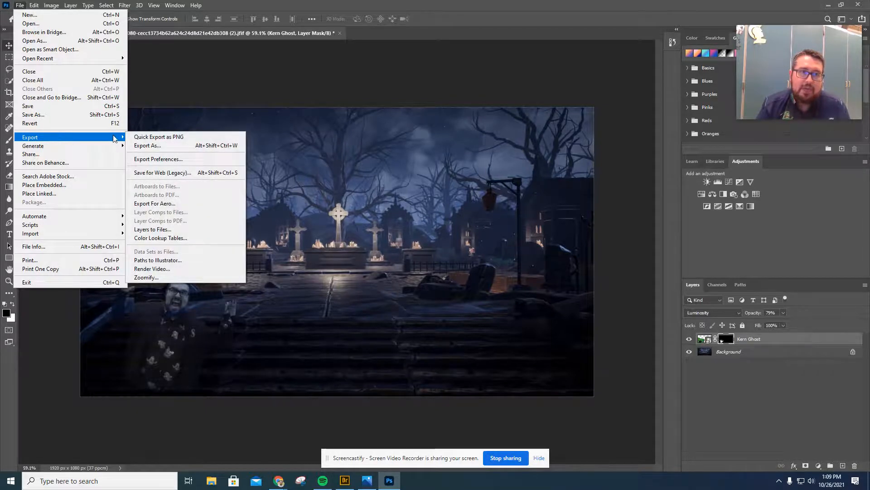
pyautogui.click(170, 137)
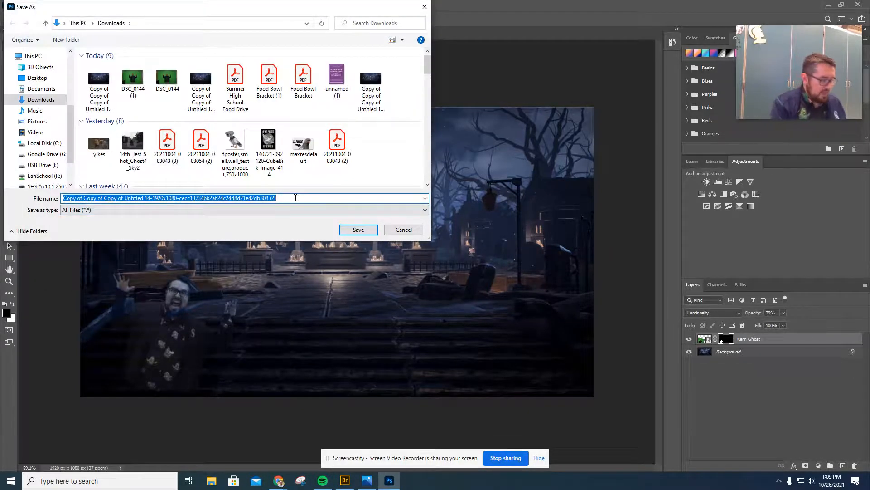
pyautogui.write('Kern Ghost')
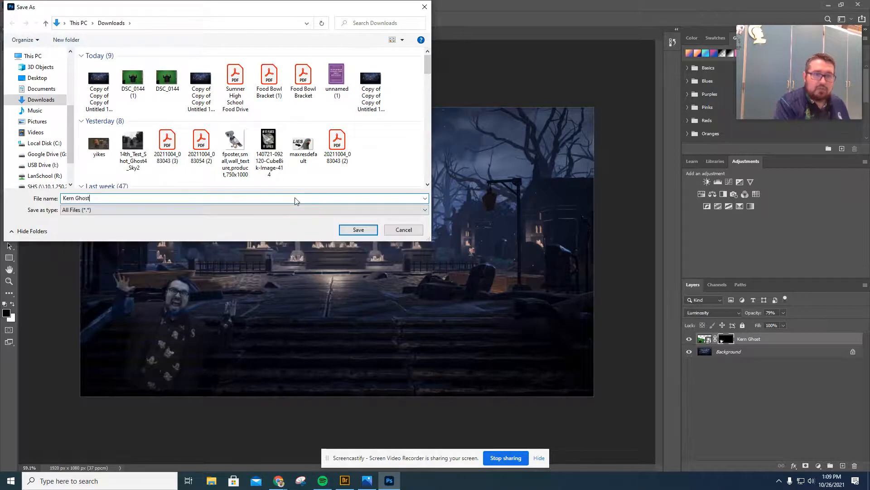
pyautogui.click(50, 80)
pyautogui.click(361, 231)
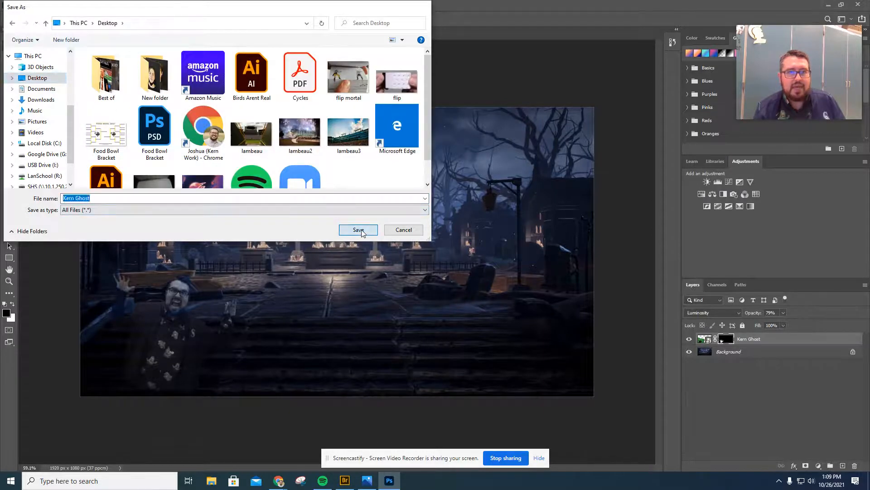